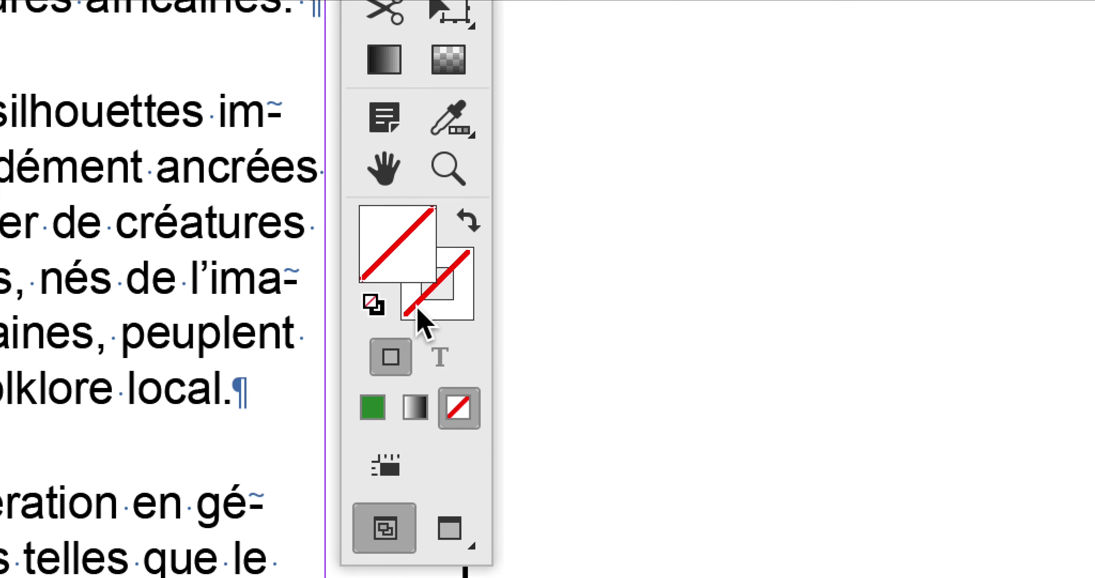
Apply the [Noir] swatch to the stroke of the selected horizontal line on the pasteboard.
click(417, 310)
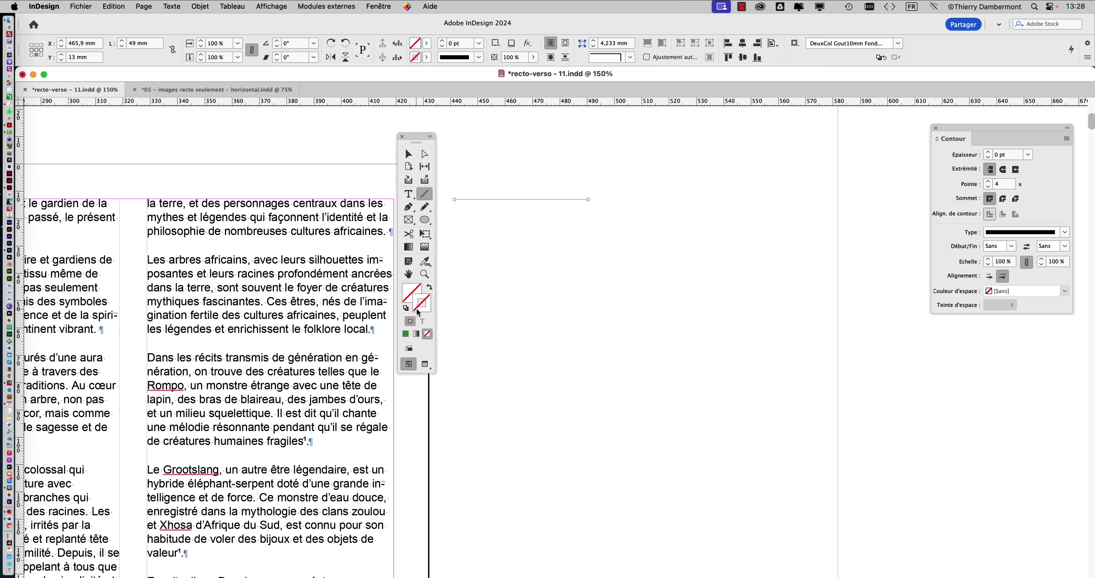
key(F5)
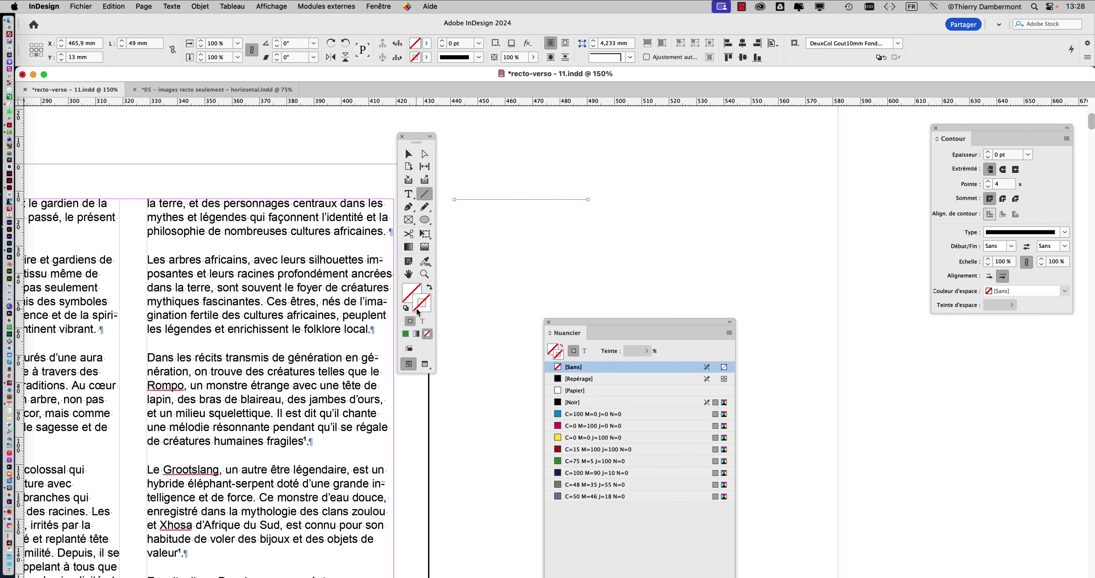
click(595, 403)
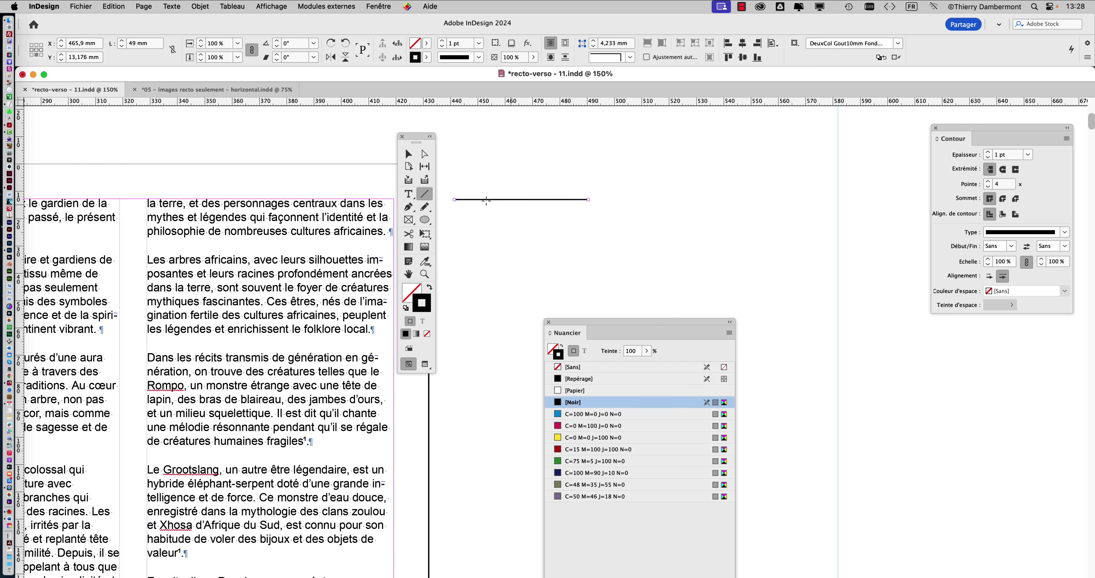
Arrange the Contour and Nuancier panels around the line and increase its stroke weight to 4 pt.
drag(1039, 126, 729, 130)
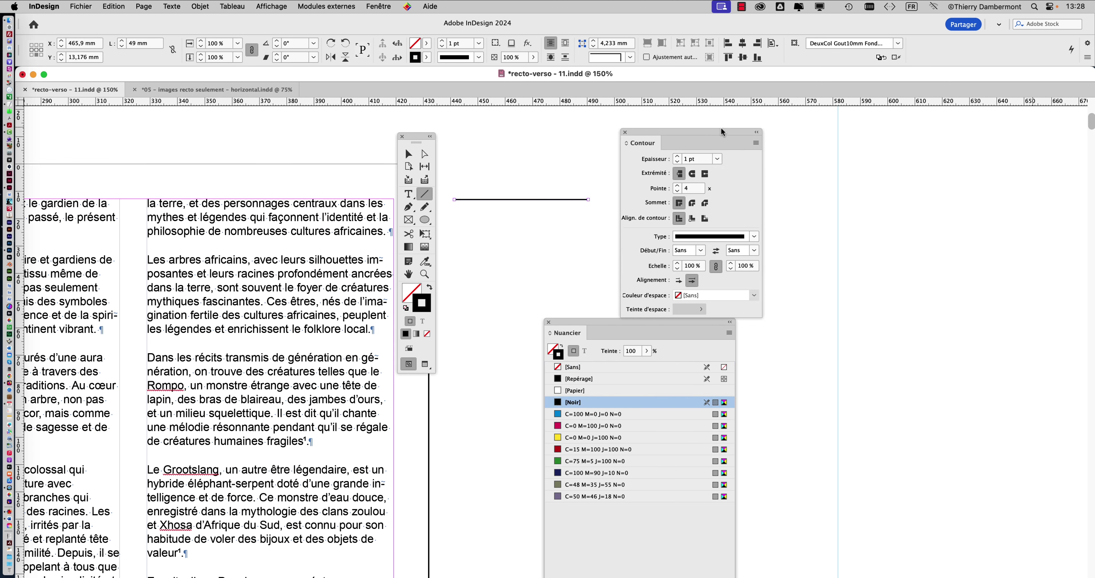
drag(601, 321, 926, 324)
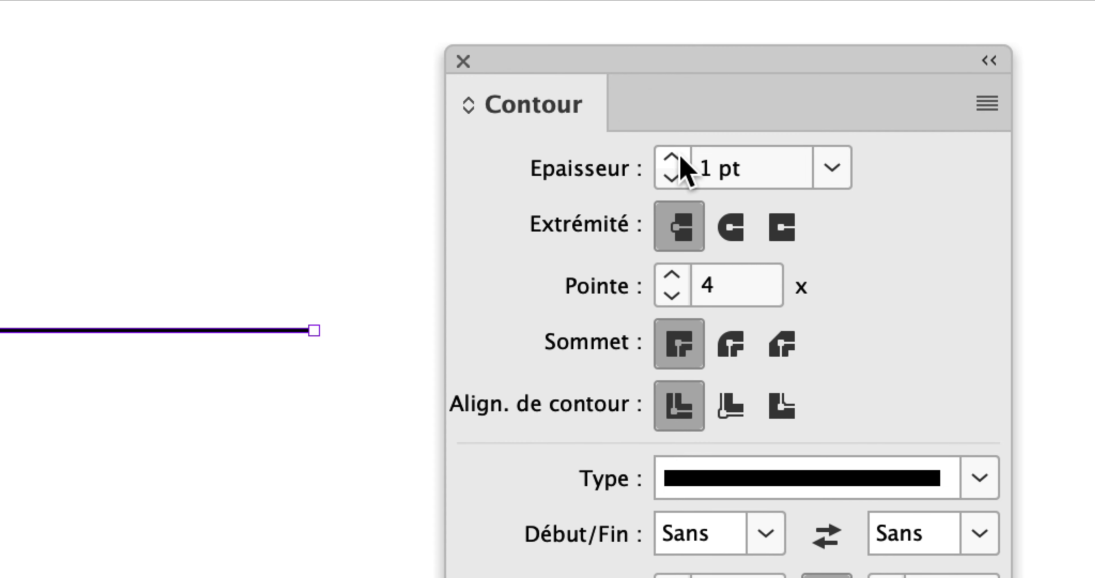
click(678, 156)
click(679, 156)
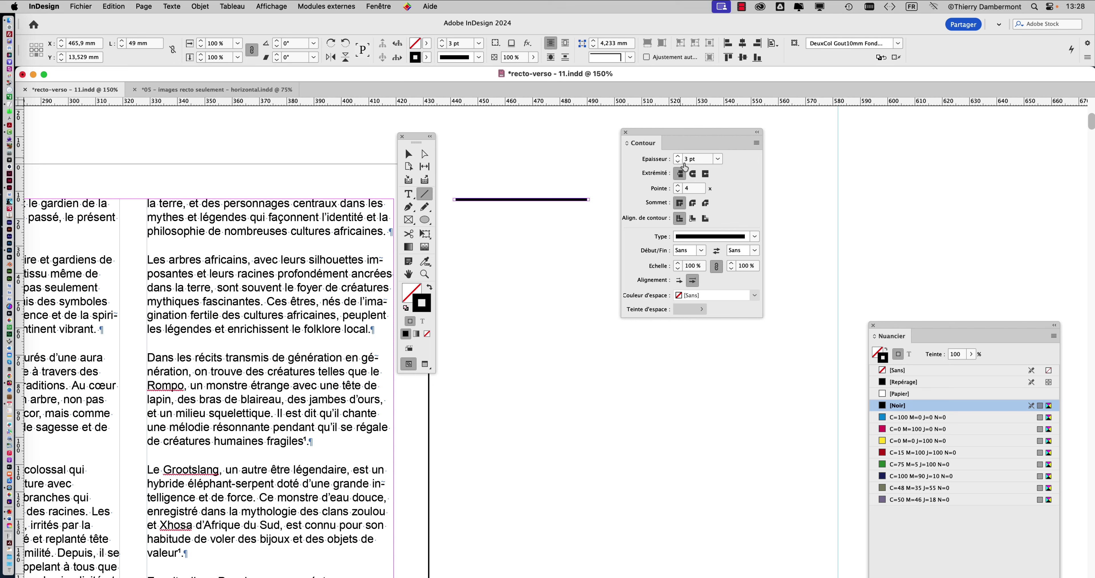
click(678, 156)
Switch to Photoshop, disable automatic selection for the Move tool and hide all panels except the tools.
key(super+Tab)
key(super+Tab)
key(super+Tab)
key(super+Tab)
key(super+Tab)
key(super+Tab)
key(super+Tab)
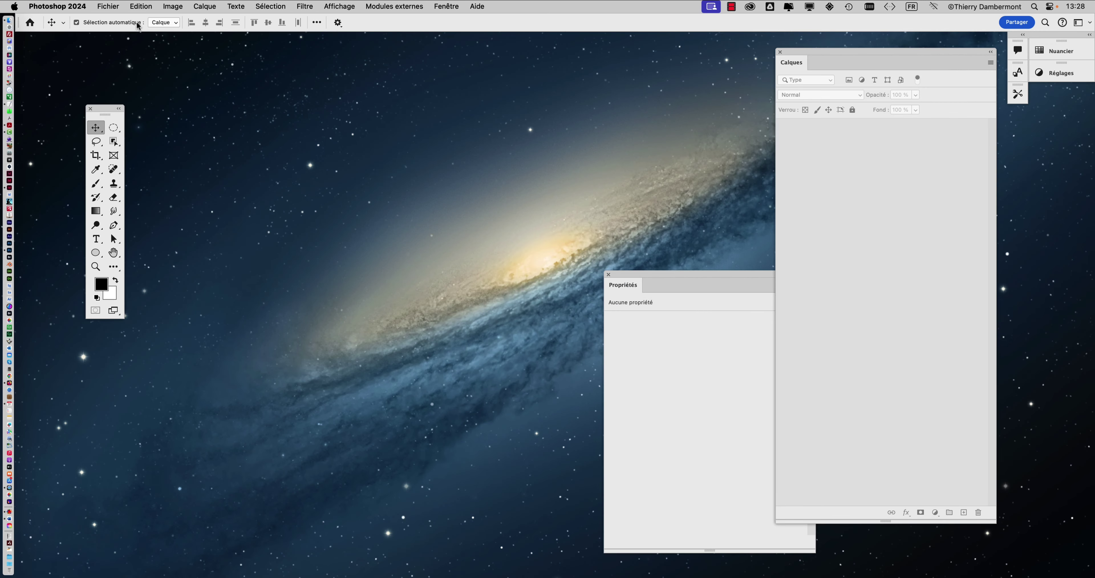
click(137, 24)
key(shift+Tab)
key(shift+Tab)
key(shift+Tab)
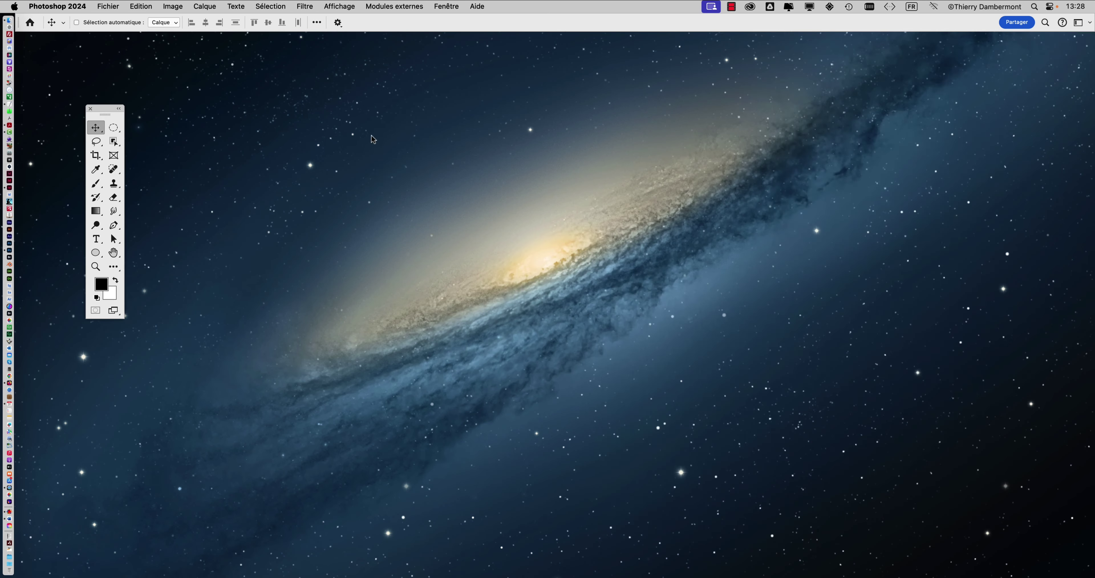
Create a new document from the Lettre preset, 8 x 11 inches at 300 ppi with a white background.
click(112, 6)
click(110, 20)
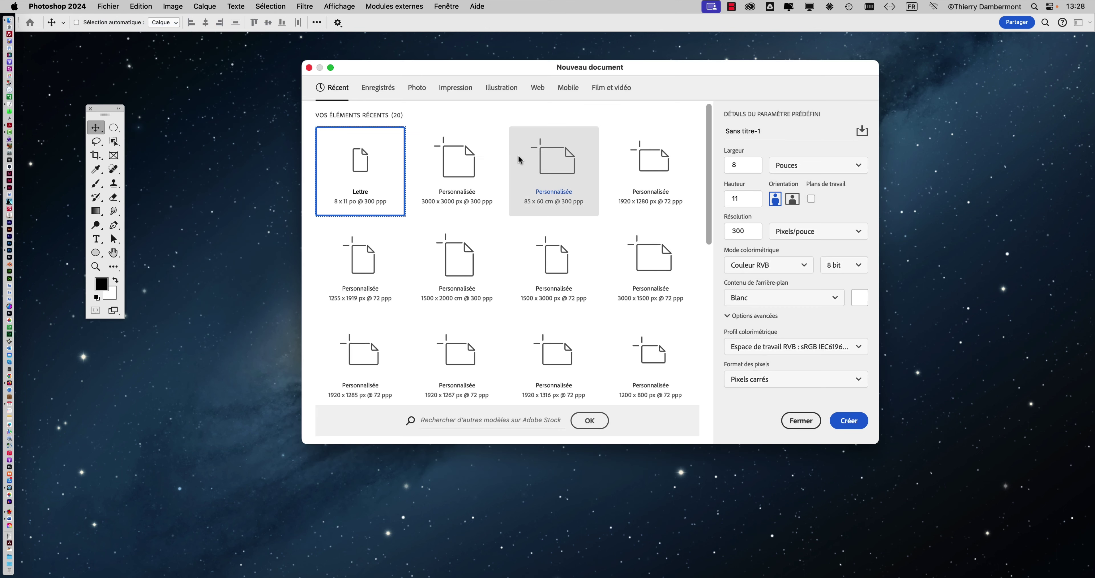
click(858, 420)
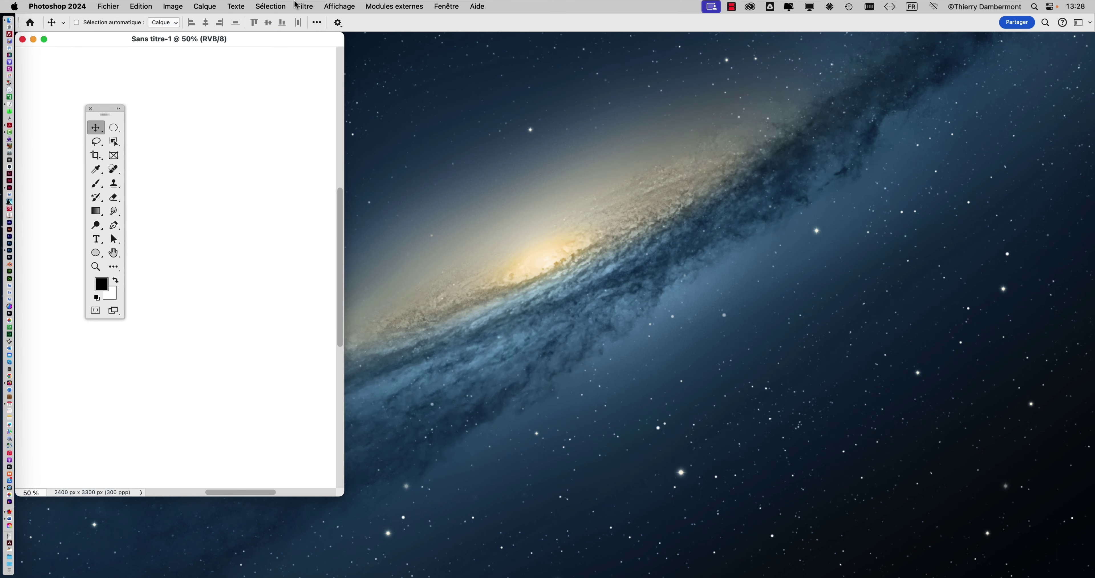
Look through the list of available panels for stroke options and reposition the document window clear of the tools.
click(433, 7)
click(439, 8)
click(439, 7)
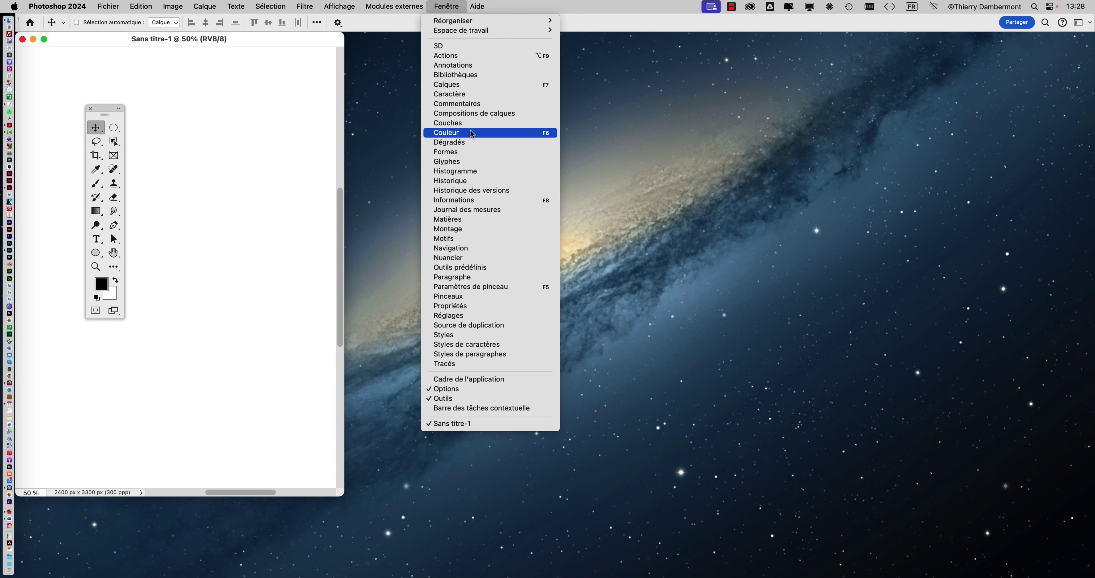
click(322, 42)
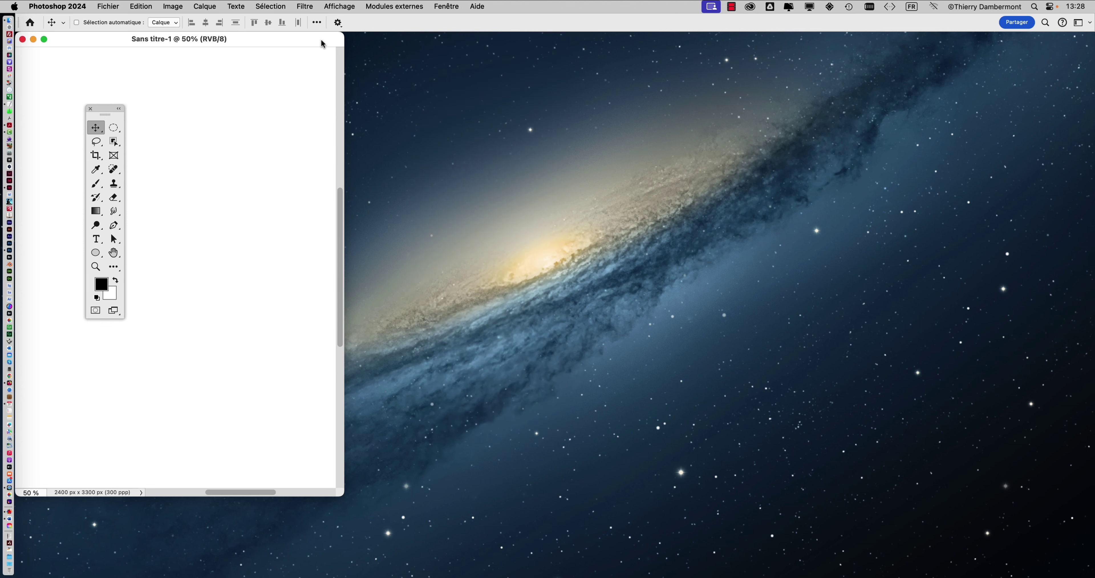
drag(321, 41, 480, 75)
click(458, 6)
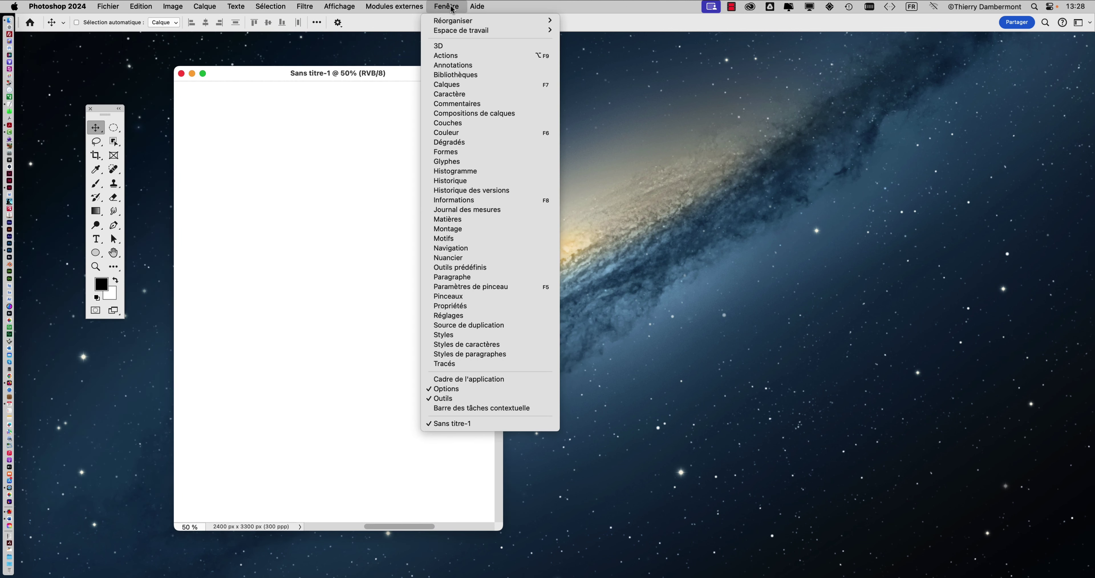
click(376, 212)
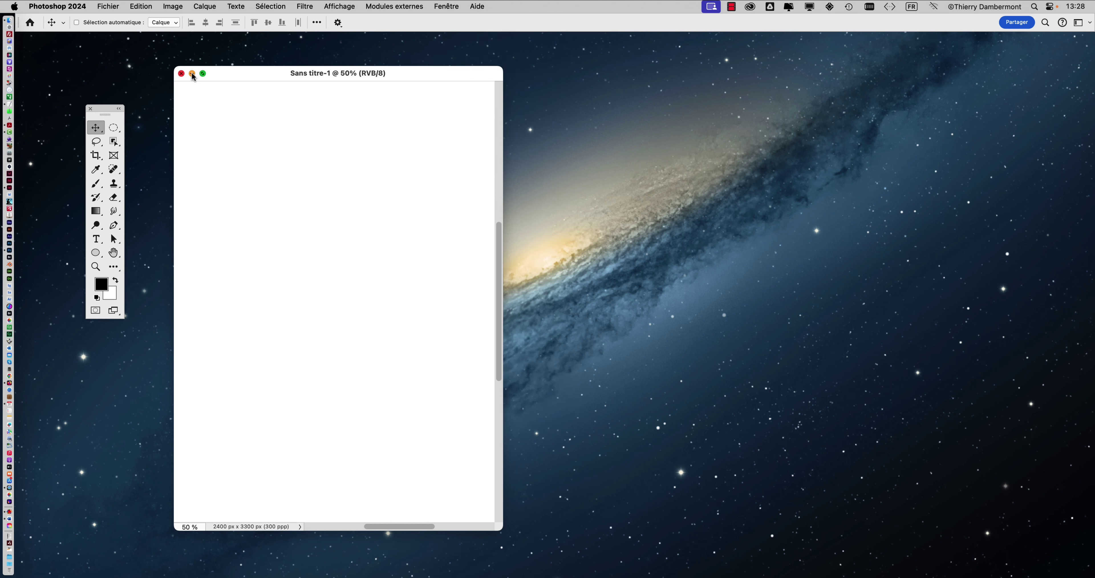
Draw a horizontal line about 1169 px long with the Line tool, then reposition and enlarge its shape Properties panel.
click(96, 254)
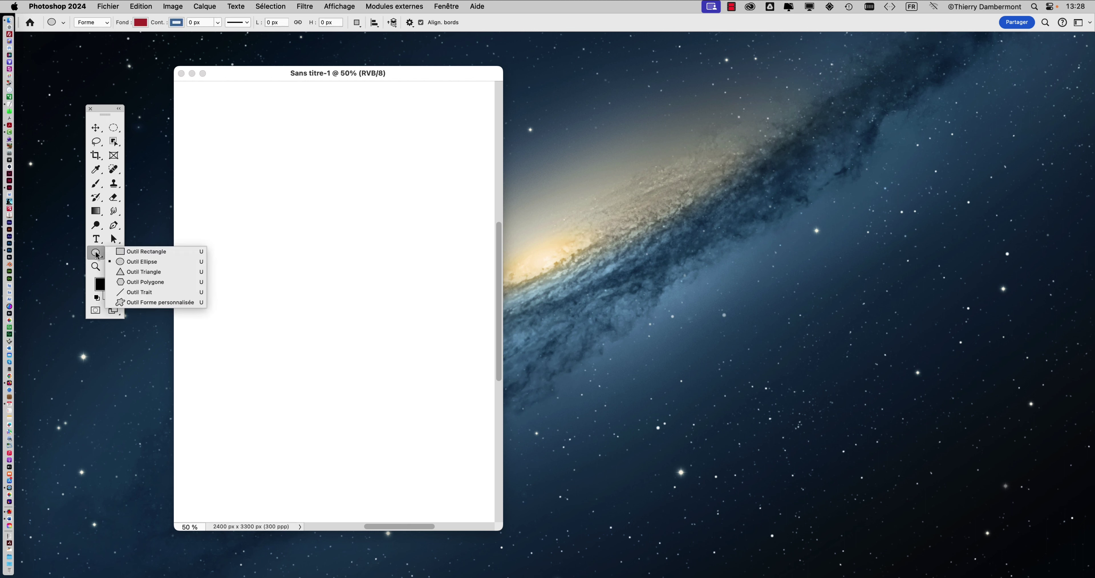
click(141, 292)
drag(250, 210, 405, 269)
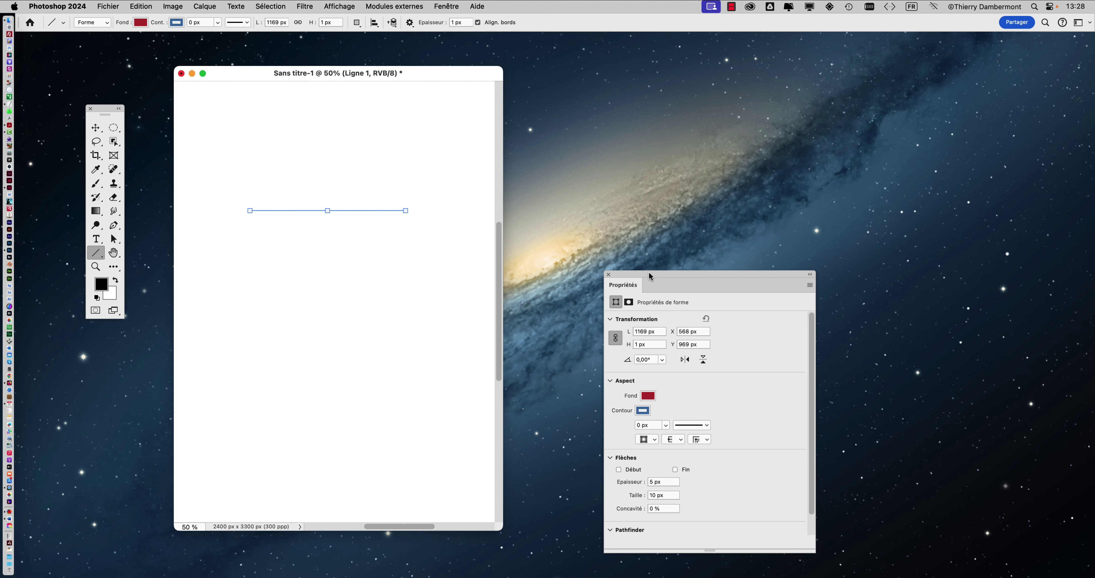
drag(648, 276, 611, 100)
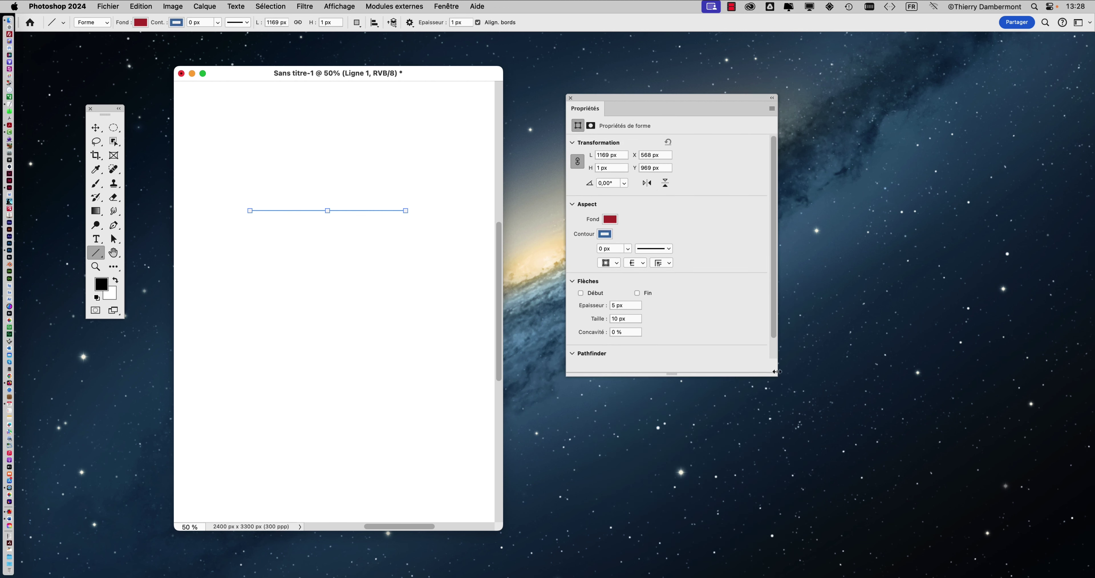
drag(775, 373, 773, 493)
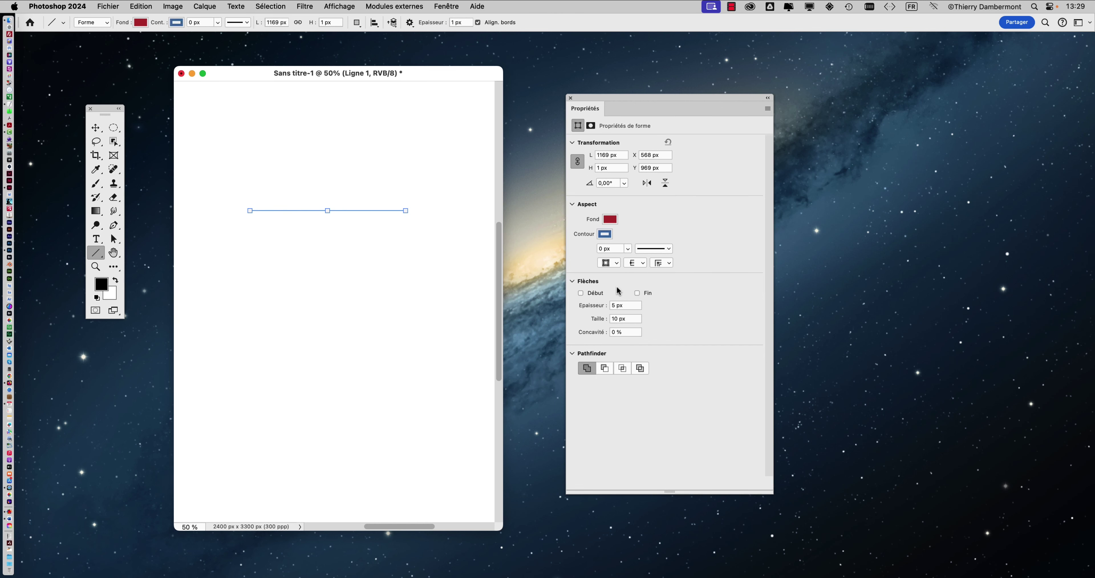
Switch back to InDesign and set the horizontal line's stroke weight to 5 pt.
key(super+Tab)
key(super+Tab)
key(super+Tab)
click(278, 284)
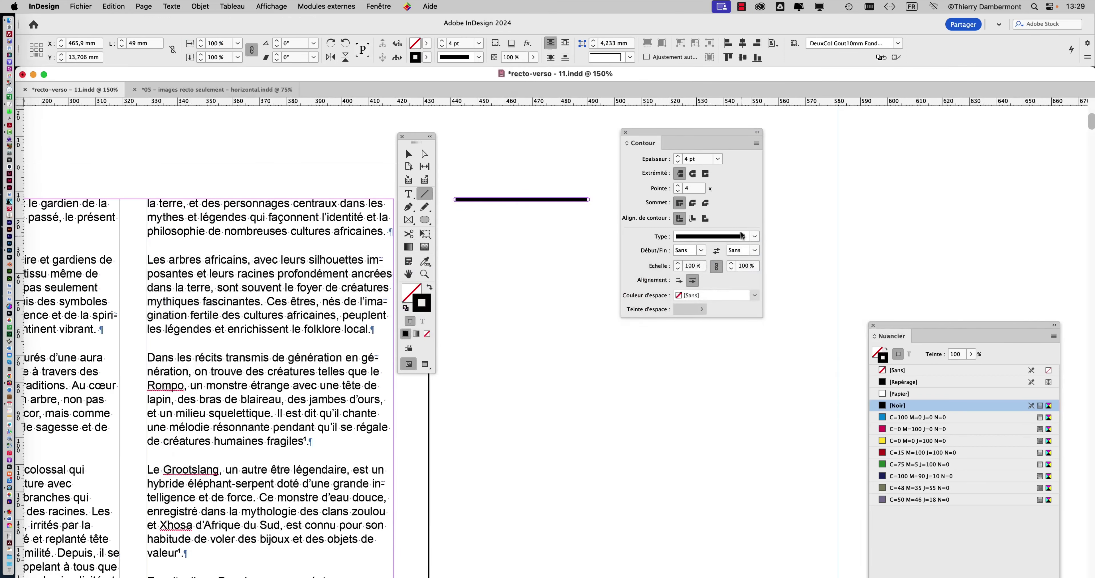
click(678, 157)
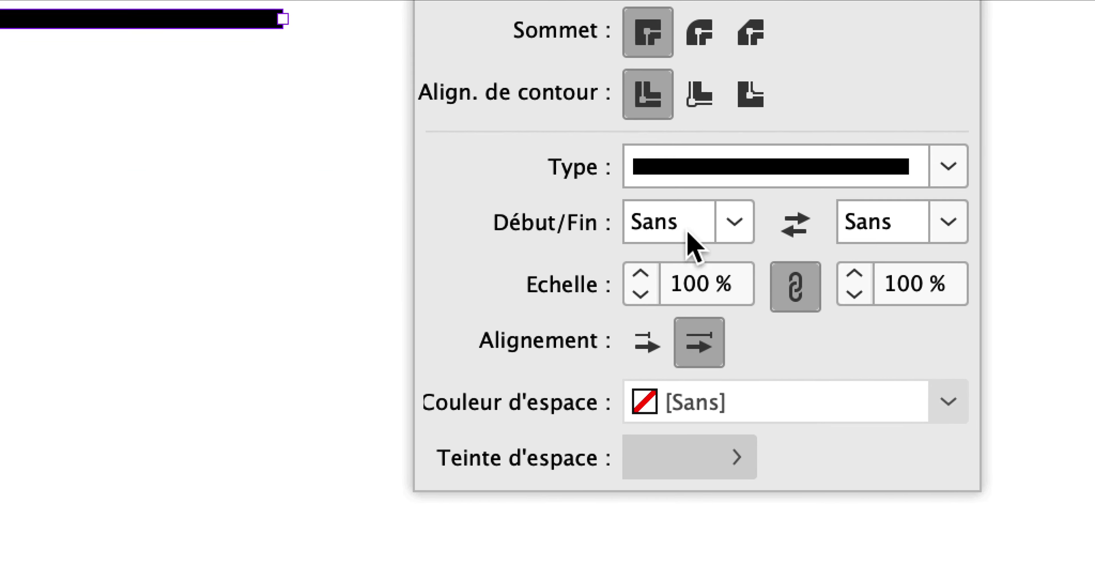
Add a Triangle arrowhead to the end of the line and set the linked arrowhead scale to 200 %.
click(731, 225)
click(730, 224)
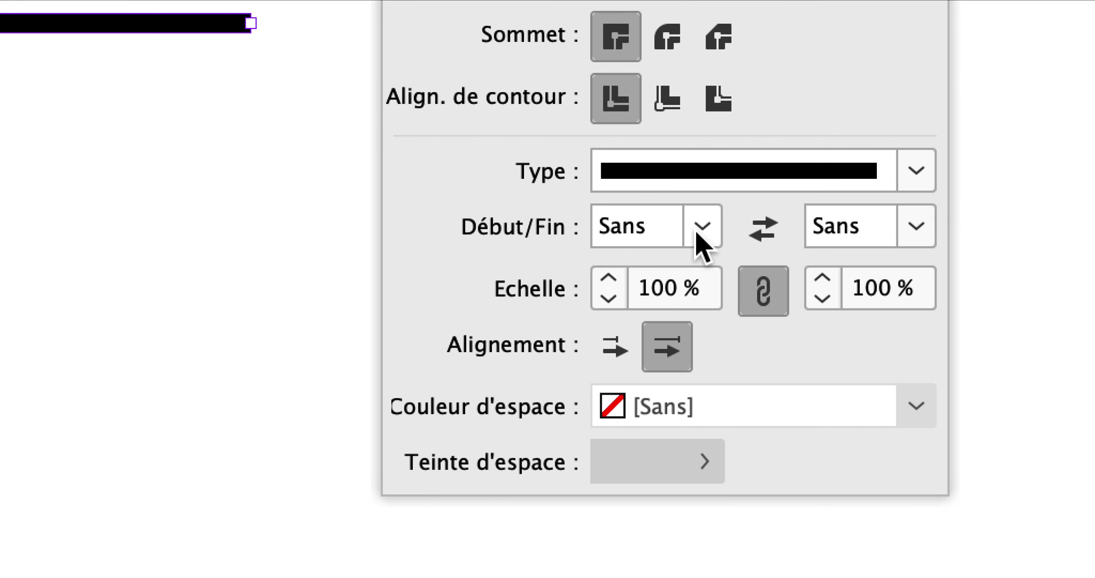
click(741, 217)
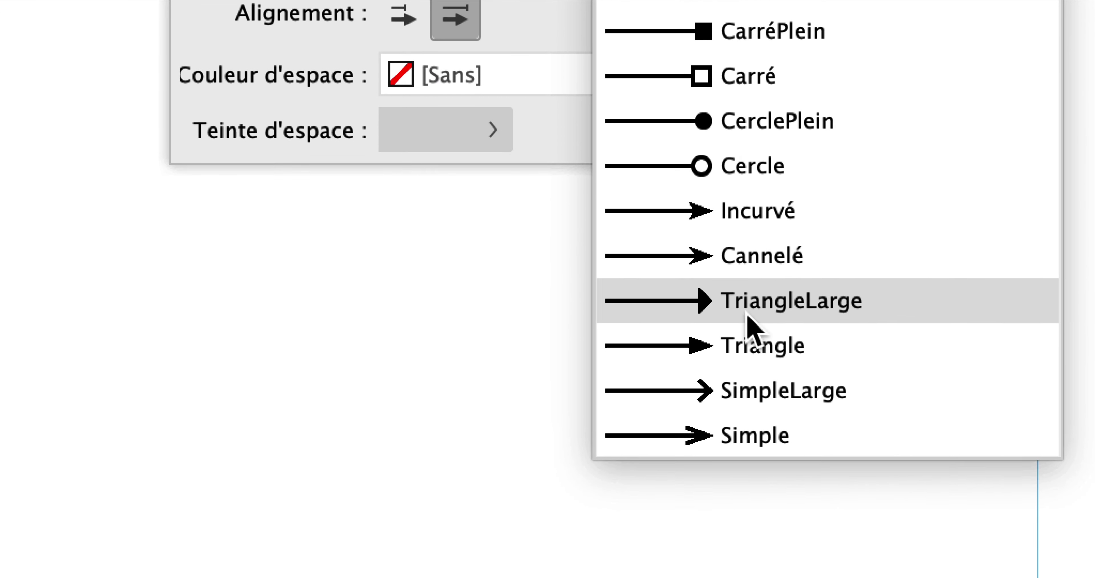
click(748, 327)
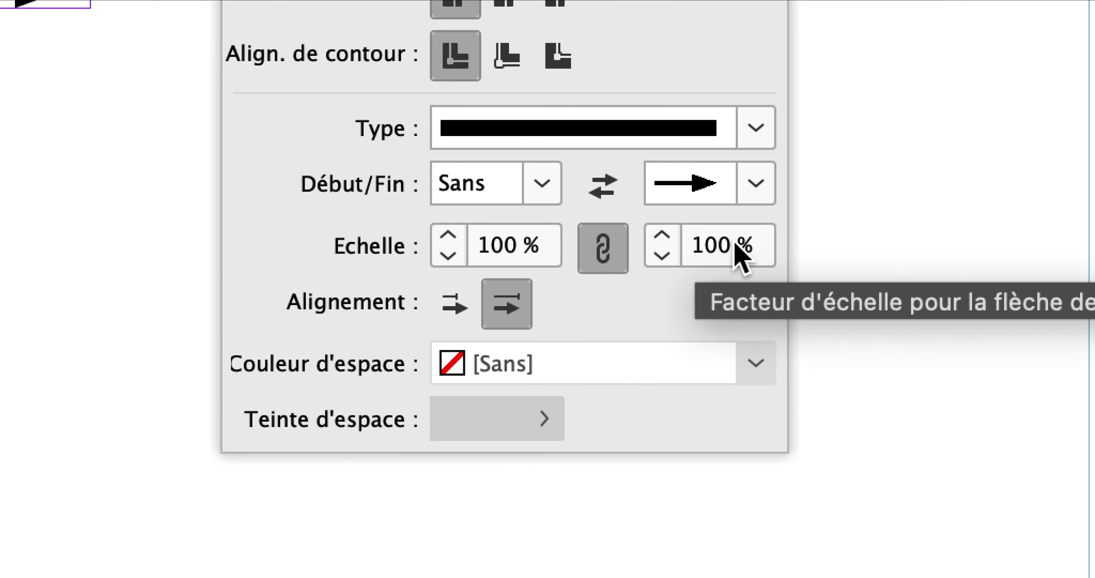
double_click(693, 247)
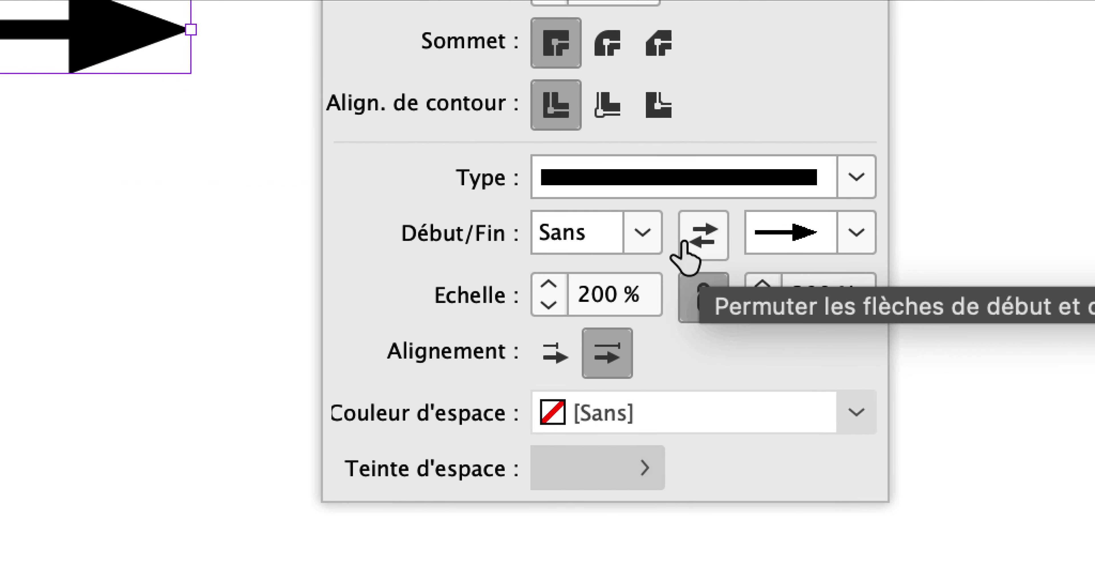
Give the line's start a CarréPlein shape and, with the arrowhead scales unlinked, set the start scale to 50 %.
click(643, 232)
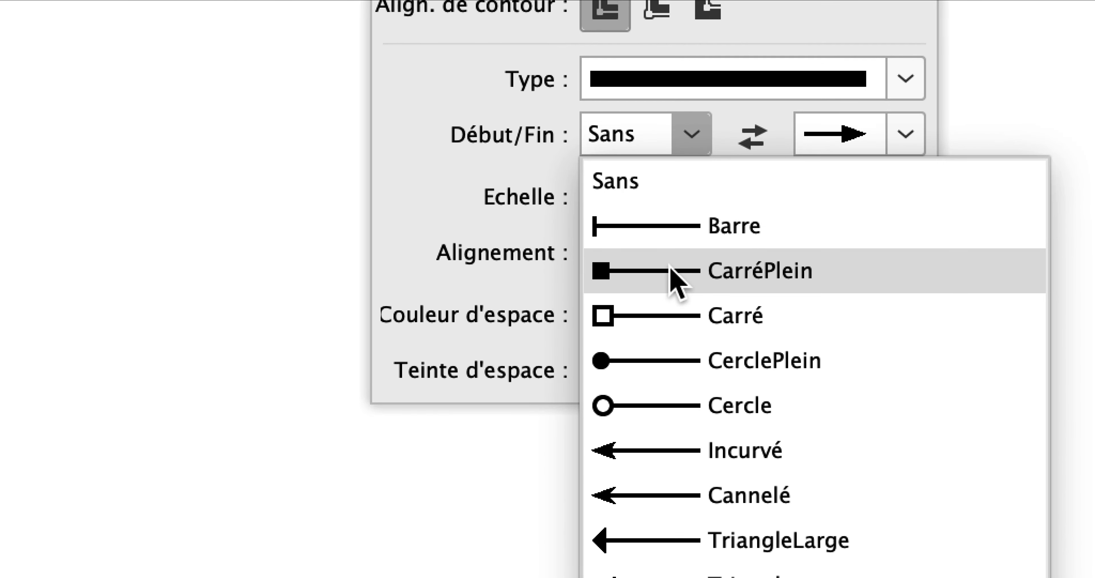
click(670, 267)
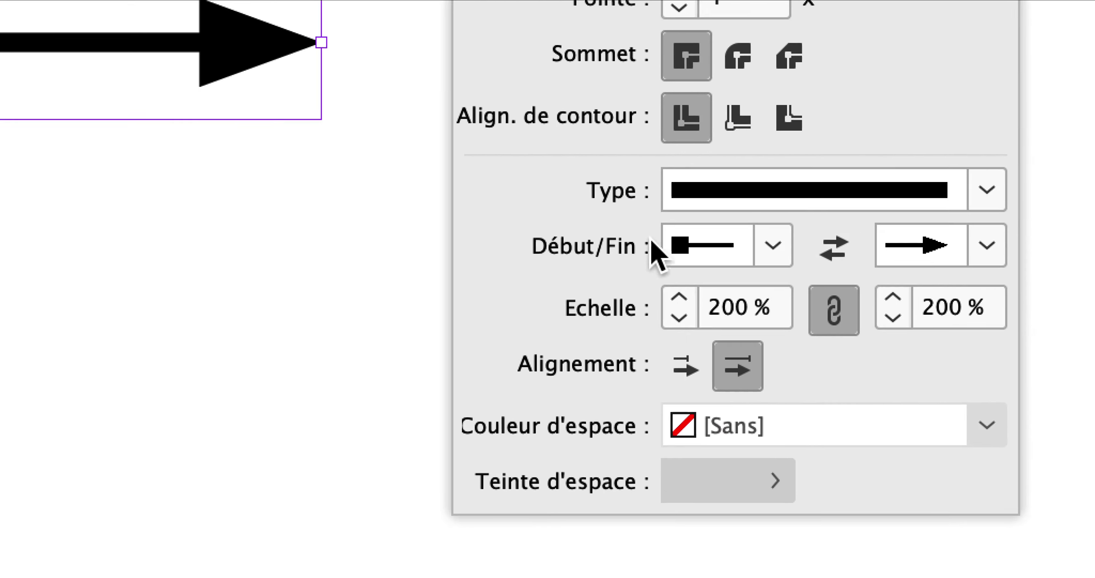
click(833, 310)
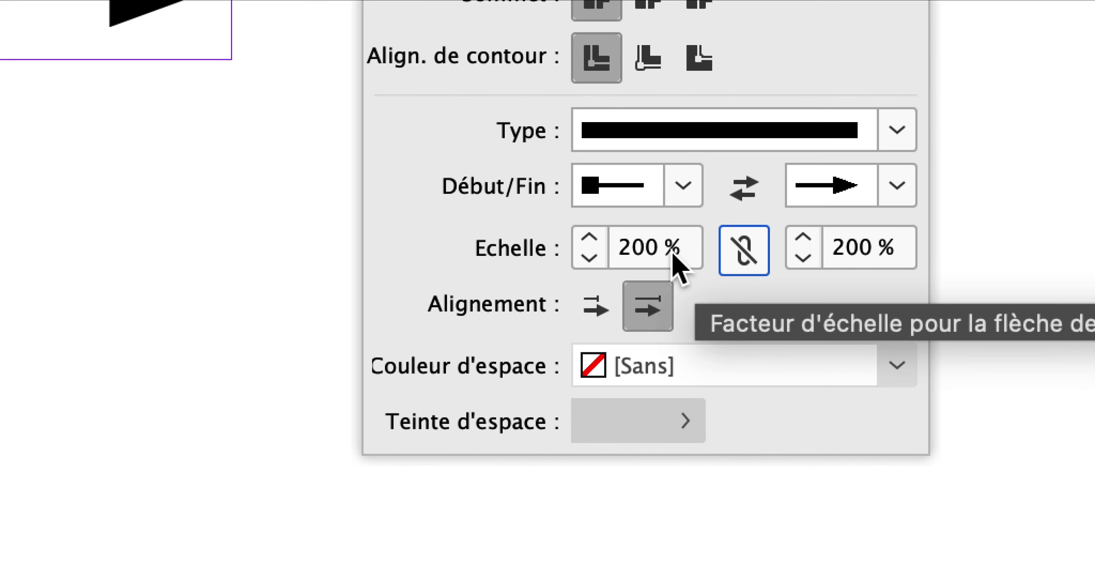
drag(680, 255, 611, 248)
text(5)
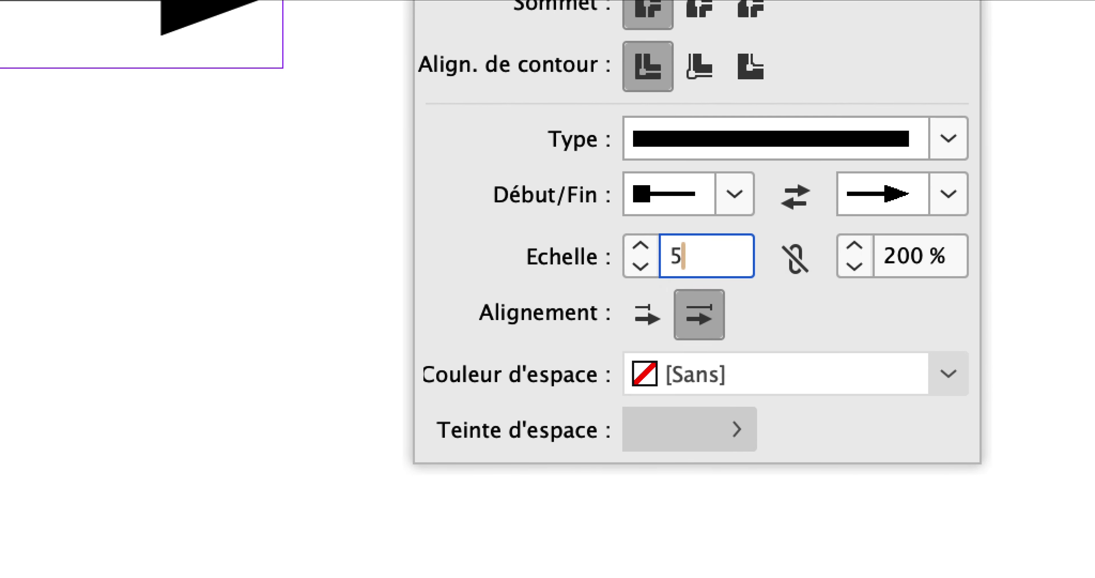
text(0)
key(Tab)
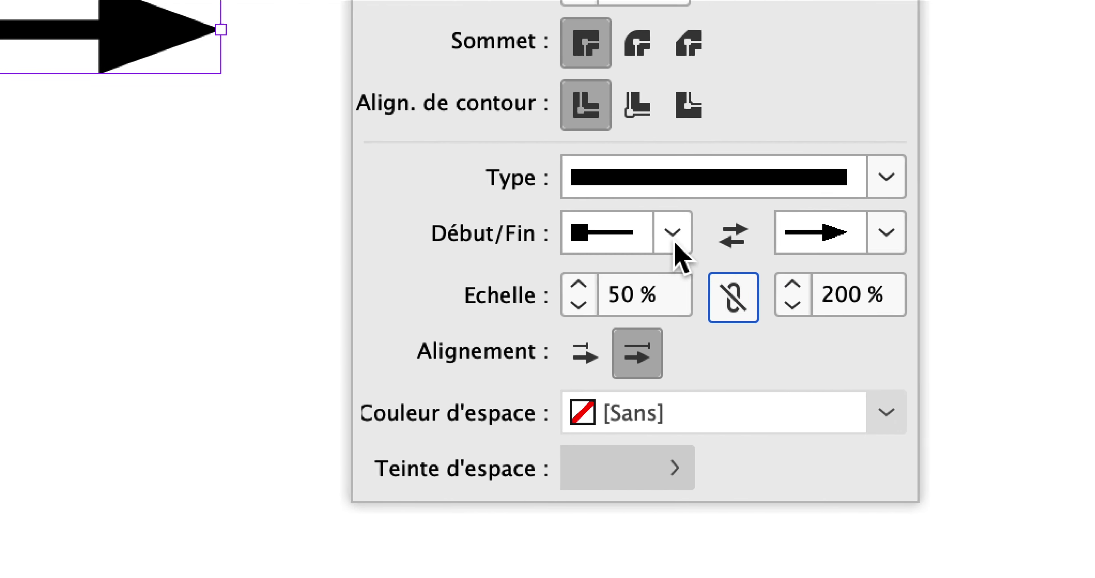
Change the shape at the line's start to Cercle and move the Contour panel away from the arrow.
click(673, 236)
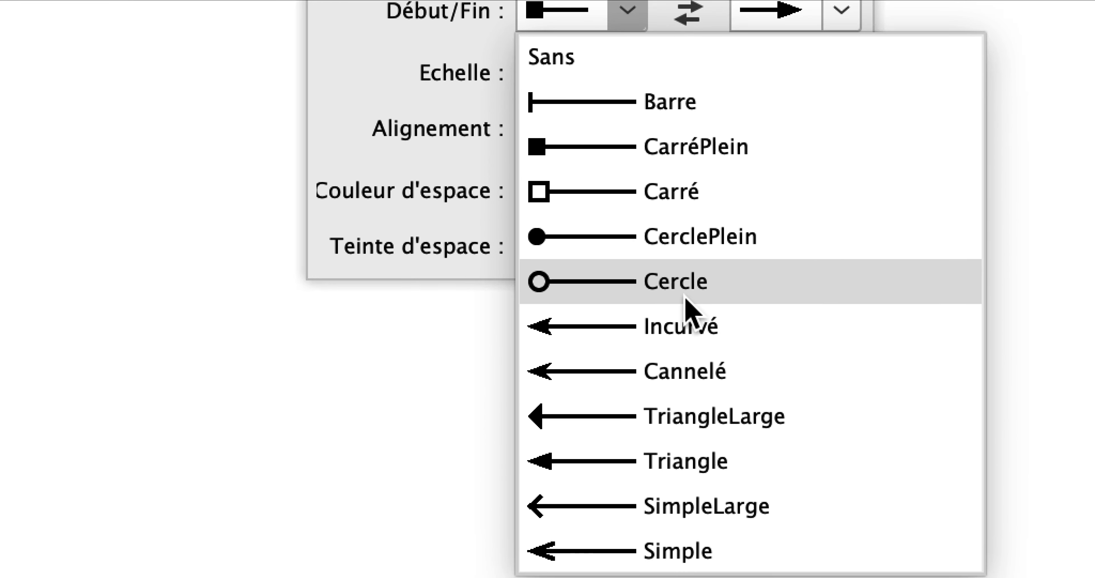
click(686, 304)
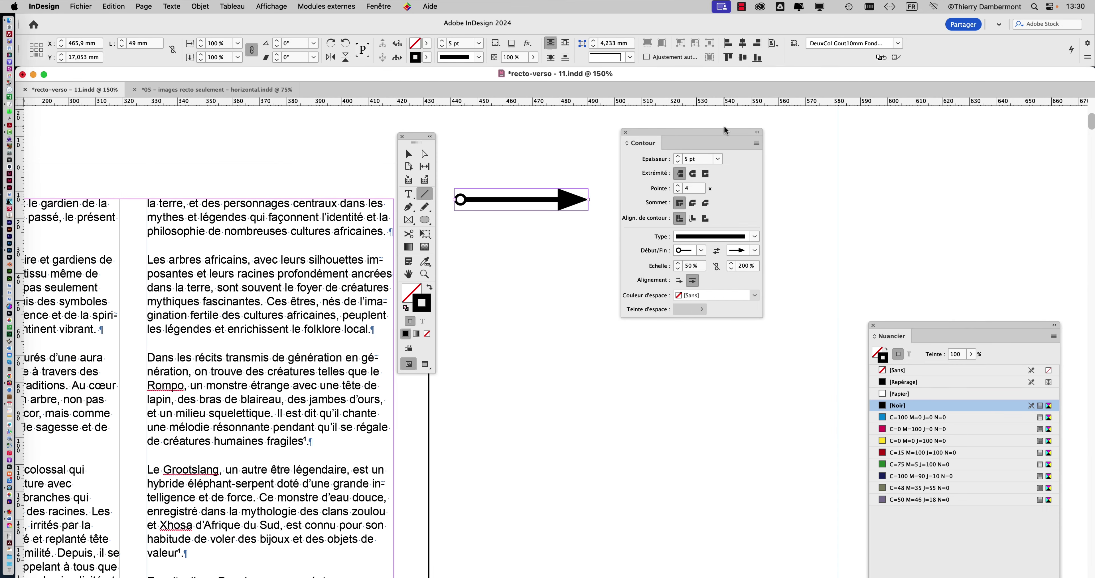
drag(726, 129, 811, 131)
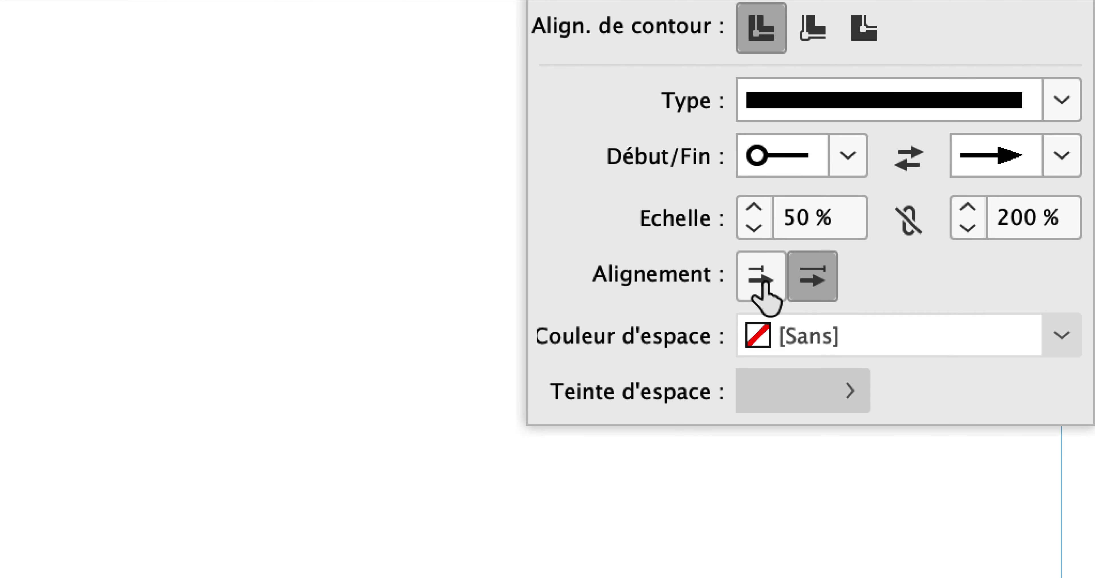
Try extending the arrowhead tips beyond the path's ends, then restore the alignment that places them at the ends.
click(763, 282)
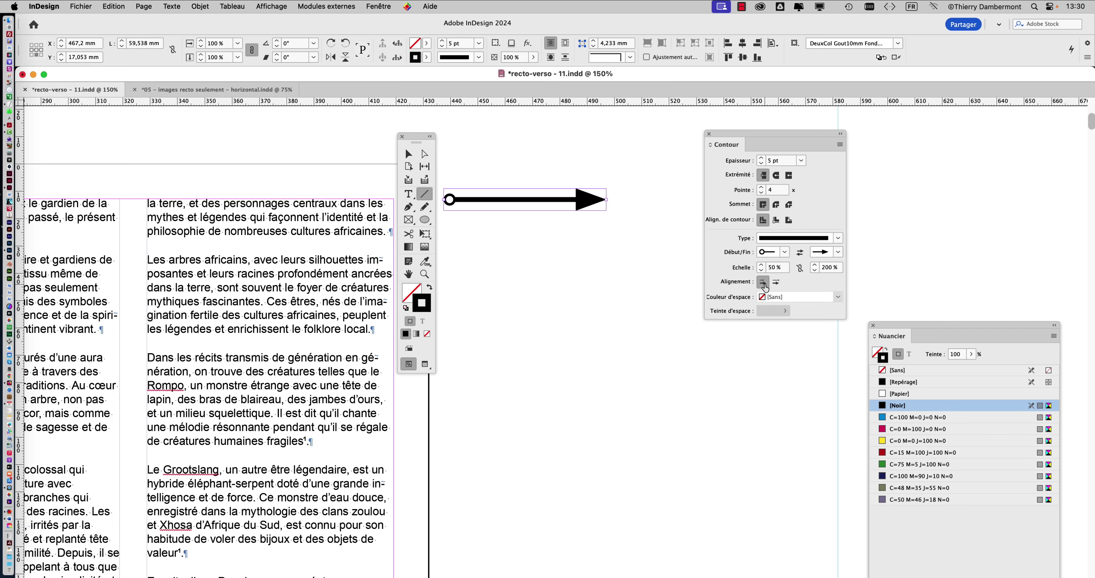
click(775, 282)
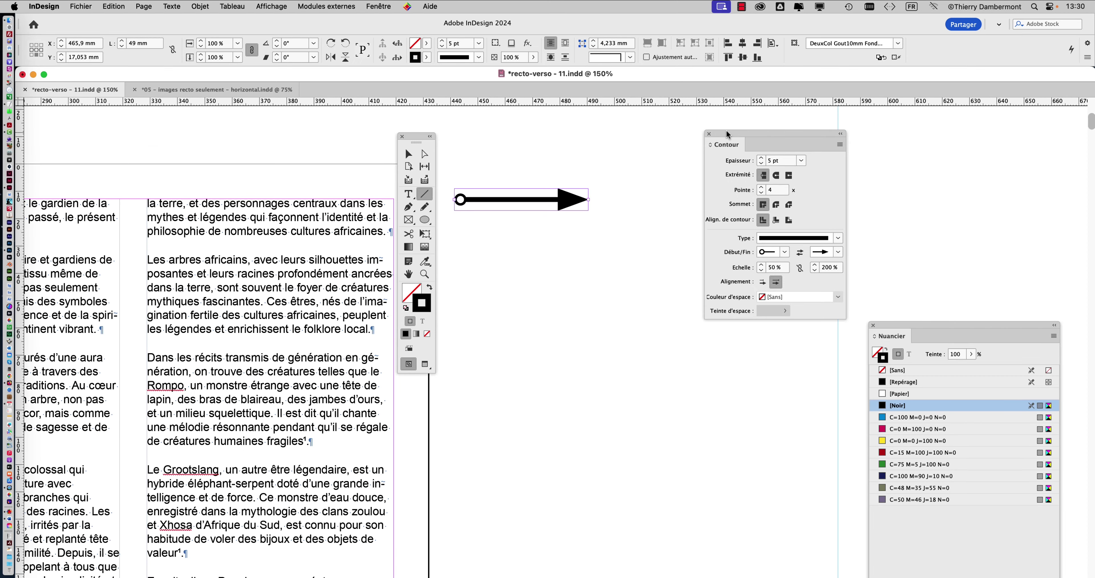
drag(726, 134, 790, 128)
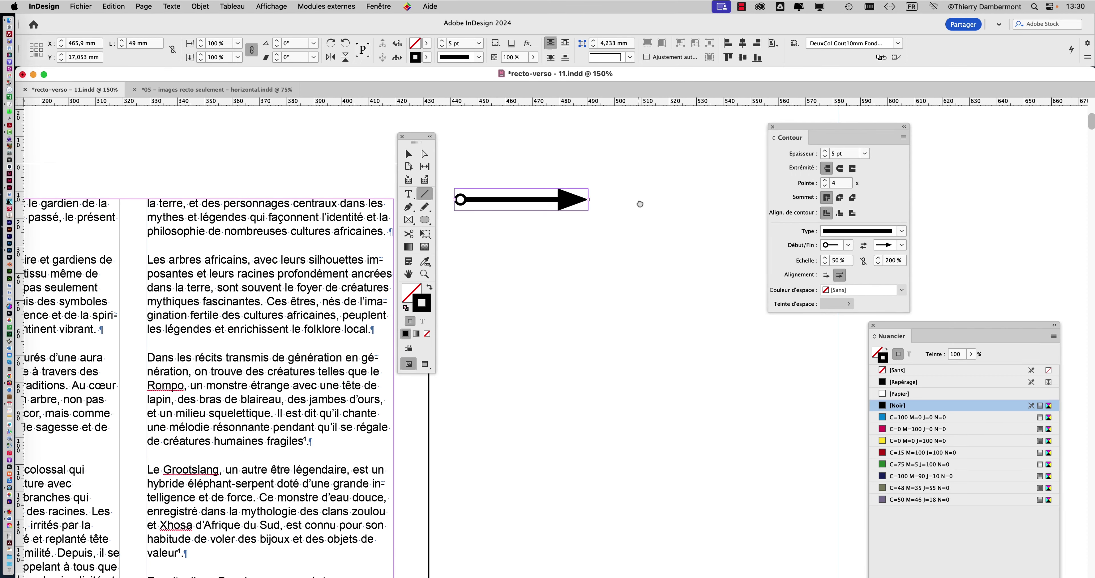
Compare the arrow with its tips extended beyond the path and placed at its ends, keeping the tips at the ends.
key(super+equal)
key(super+equal)
key(super+equal)
drag(614, 207, 634, 204)
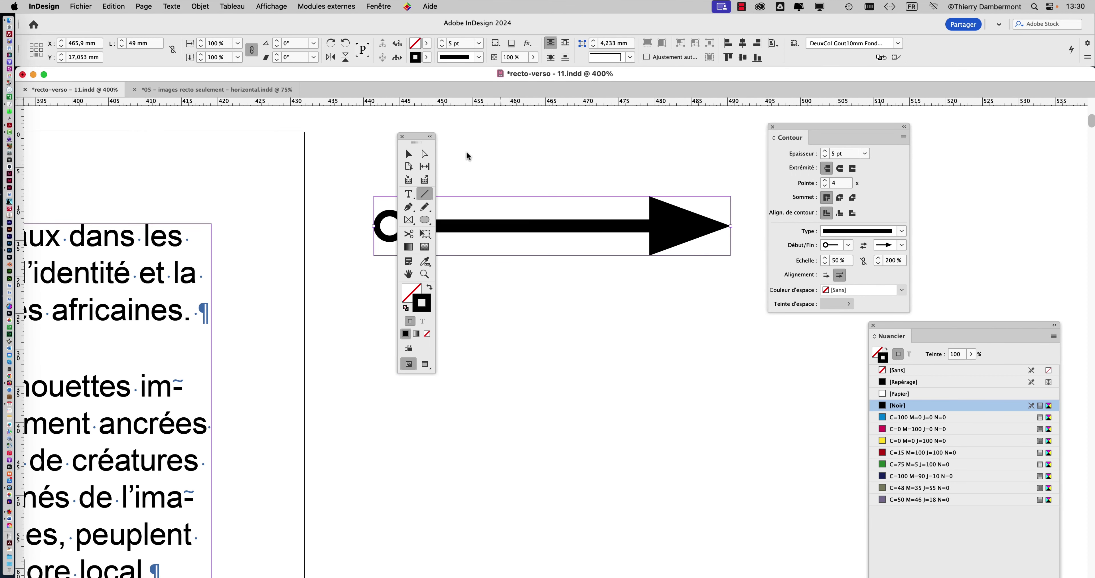
drag(413, 137, 256, 133)
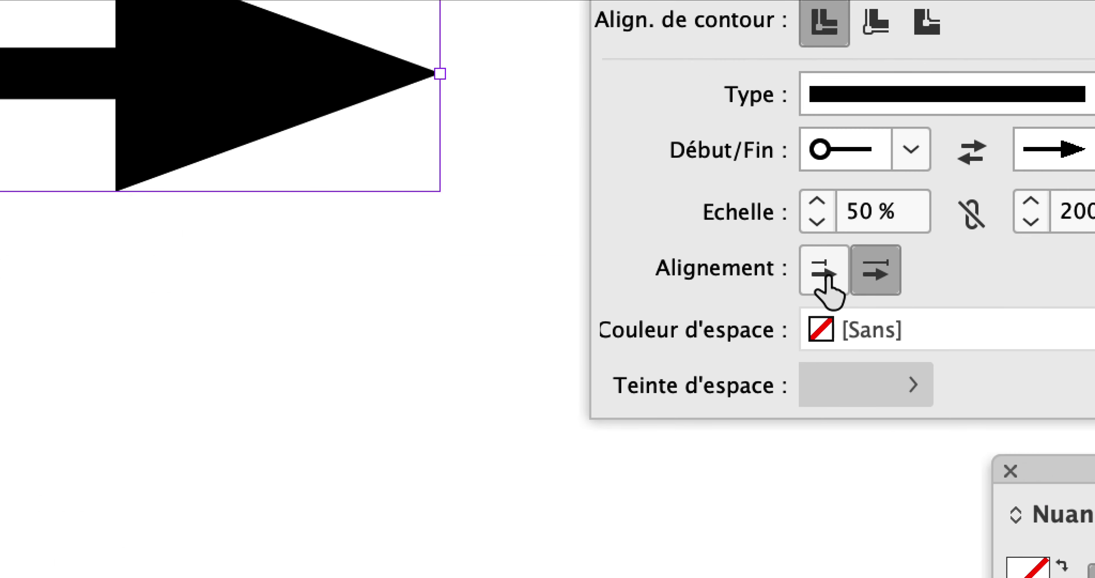
click(825, 272)
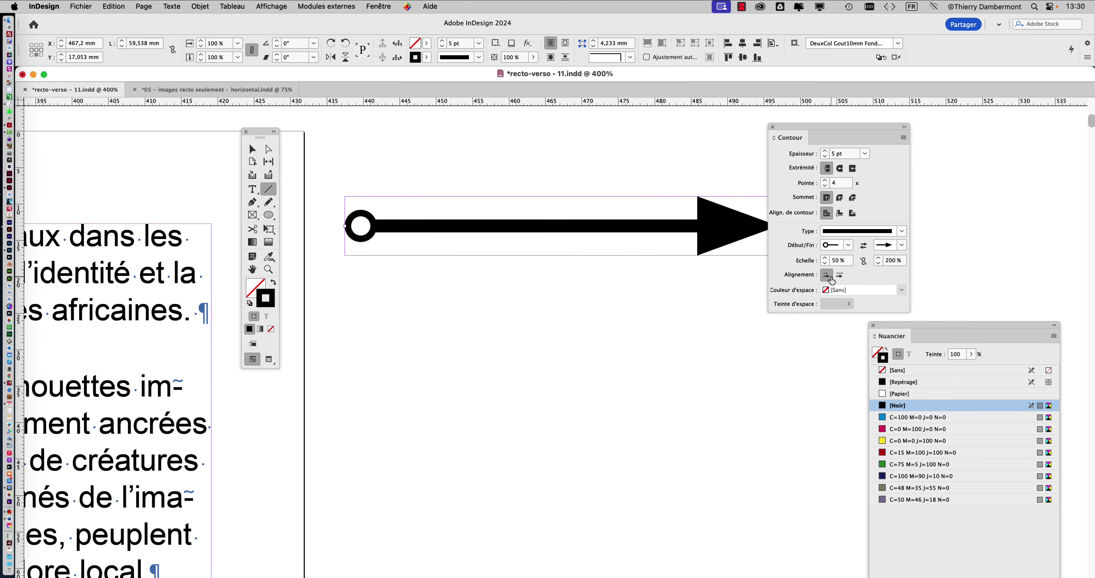
click(839, 275)
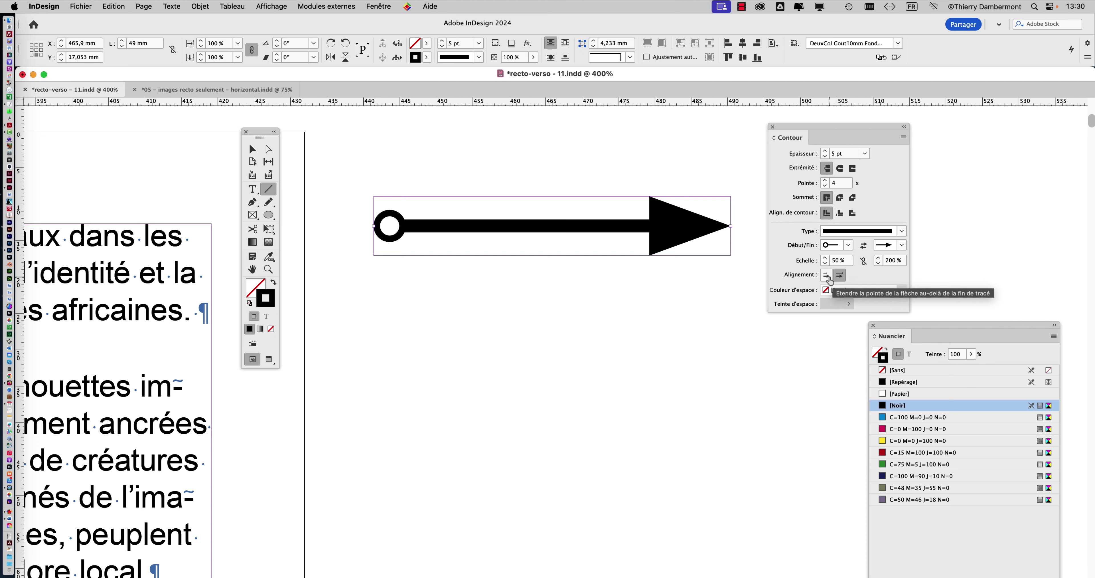
click(825, 275)
click(838, 276)
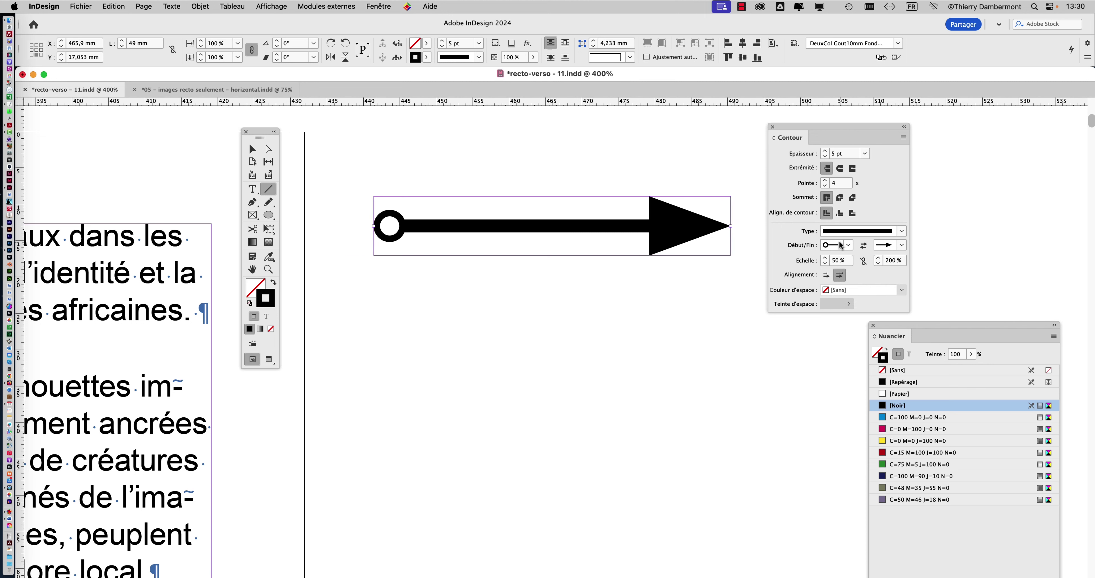
Try the Epais - Epais and Fin - Fin stroke types and the outside stroke alignment on the arrow, restoring Continu and centred alignment.
click(858, 231)
click(858, 254)
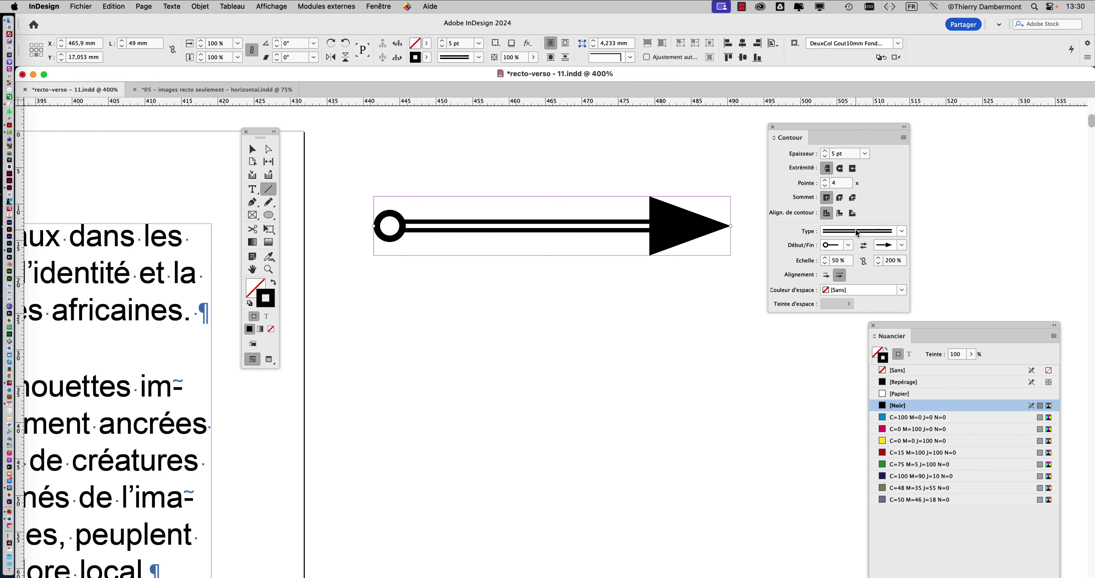
click(858, 233)
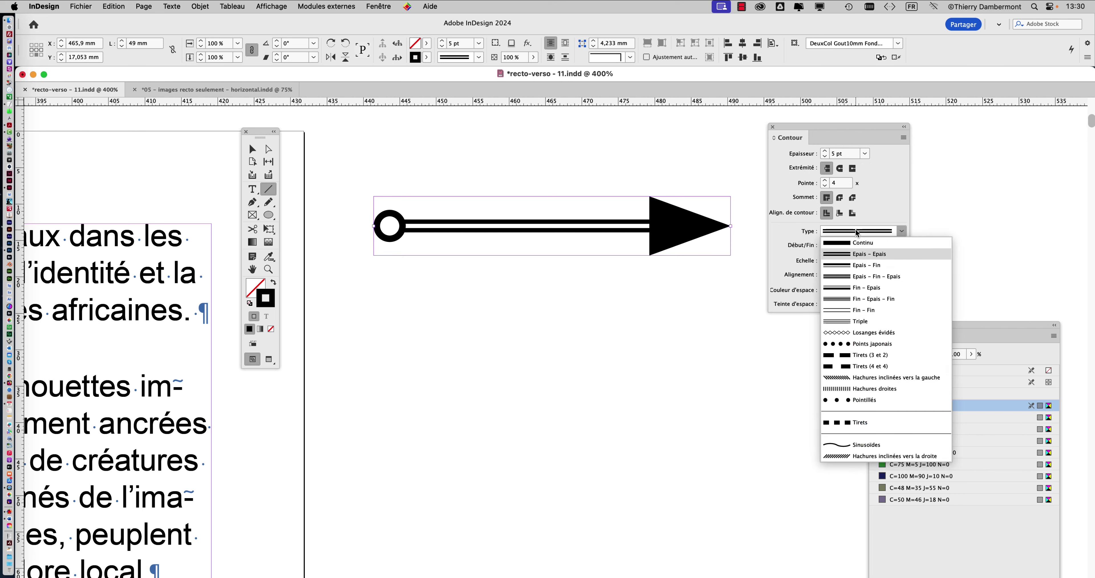
click(856, 313)
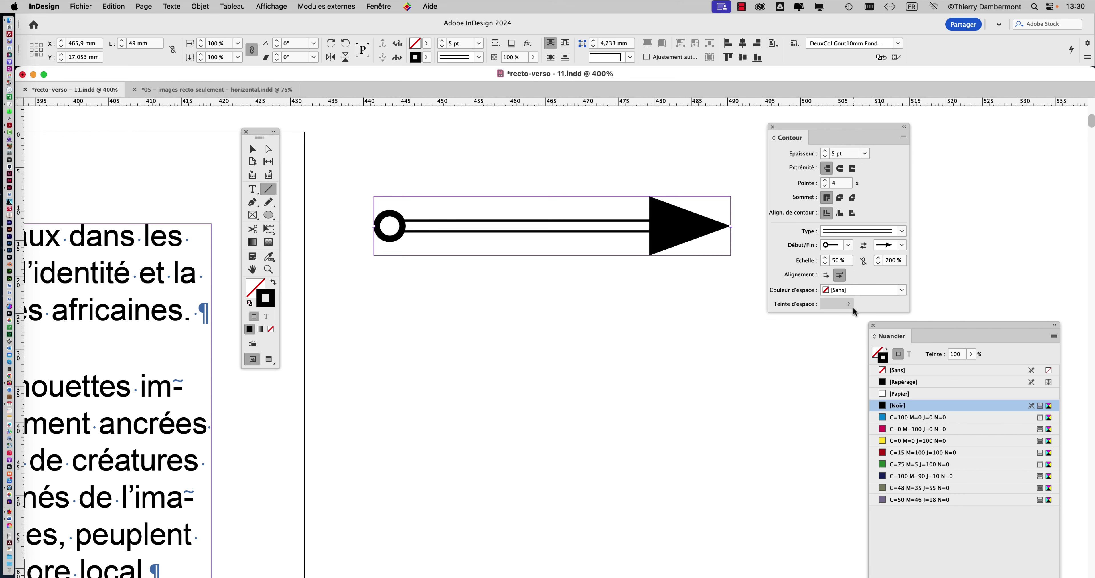
click(842, 241)
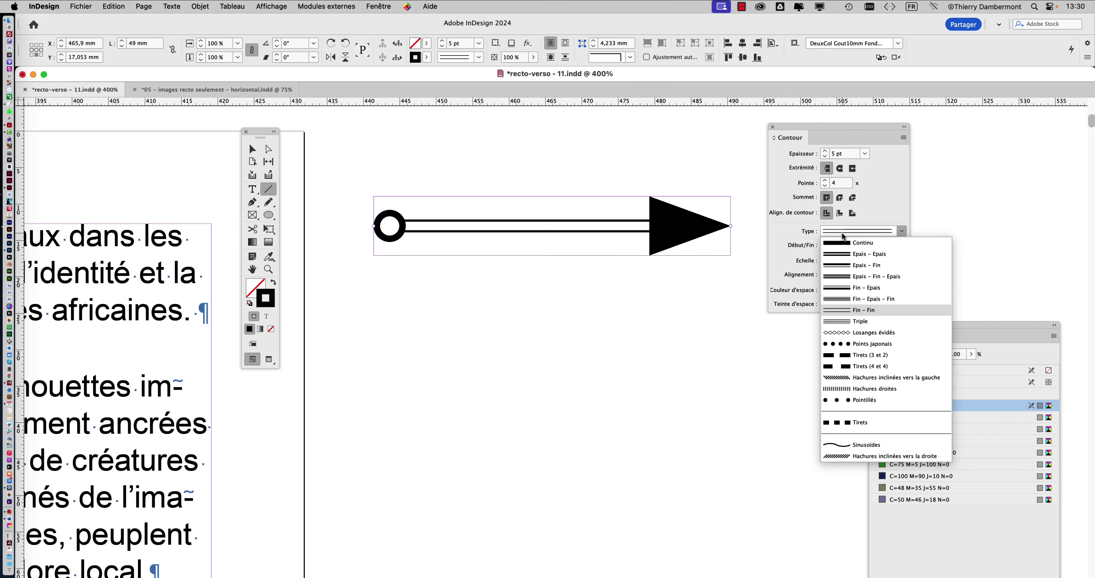
click(844, 240)
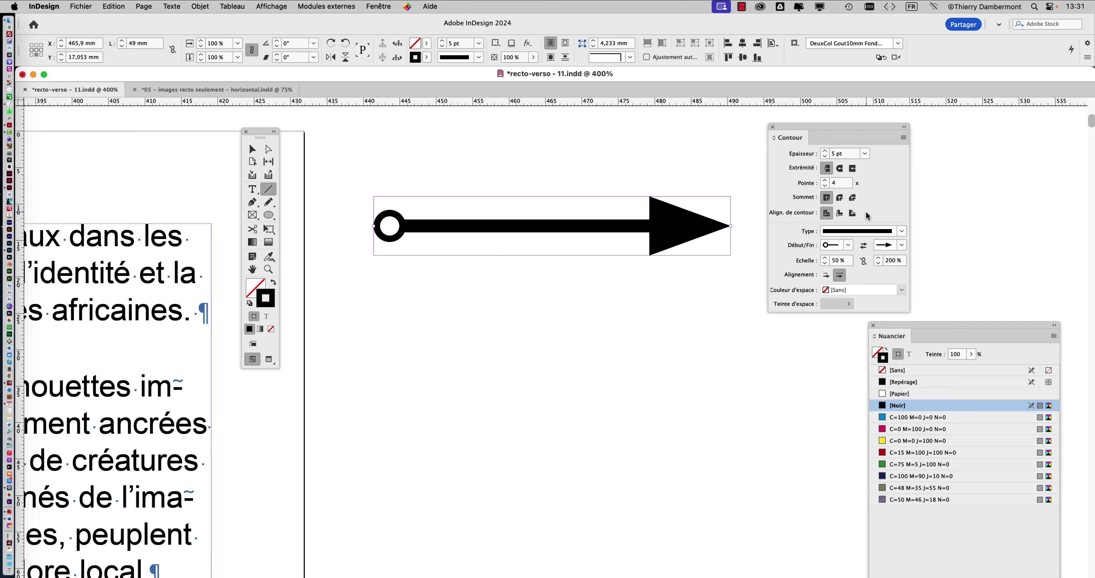
click(851, 214)
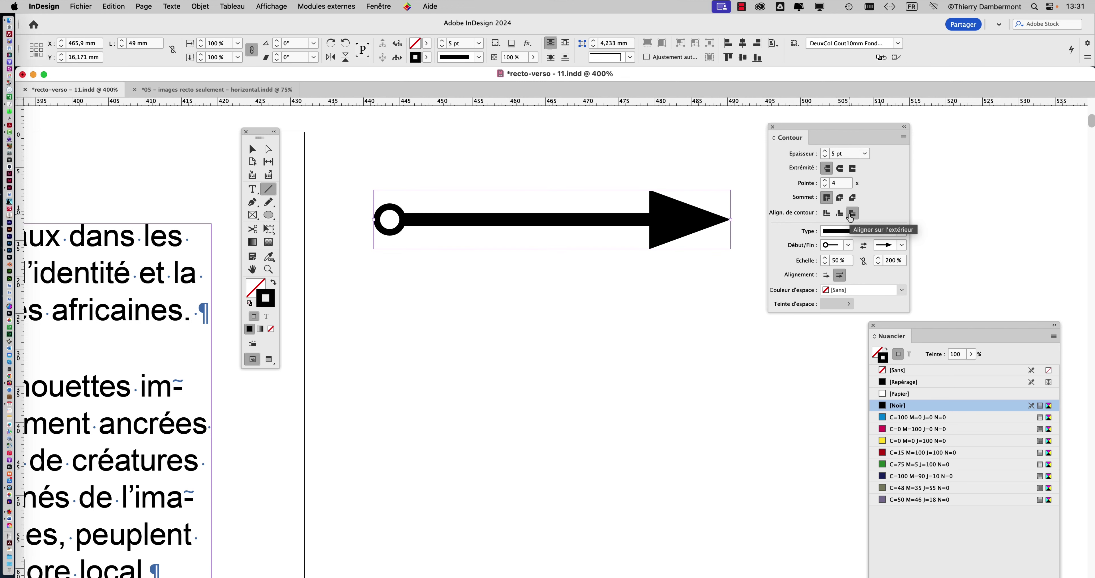
click(841, 216)
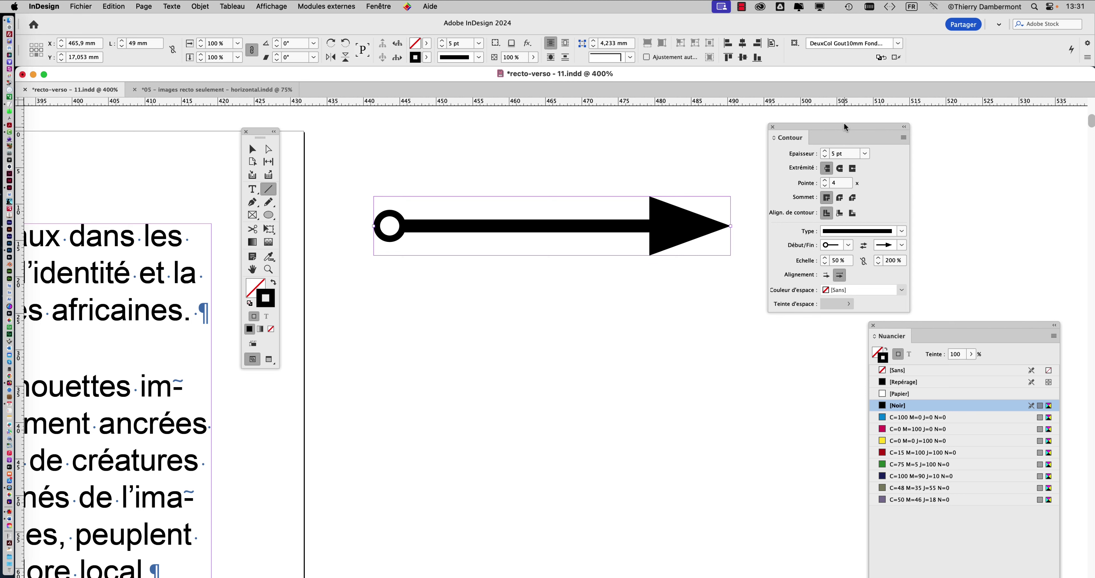
Draw a closed triangle about 34 mm wide and 26 mm high below the arrow with the Pen tool.
drag(844, 123, 893, 118)
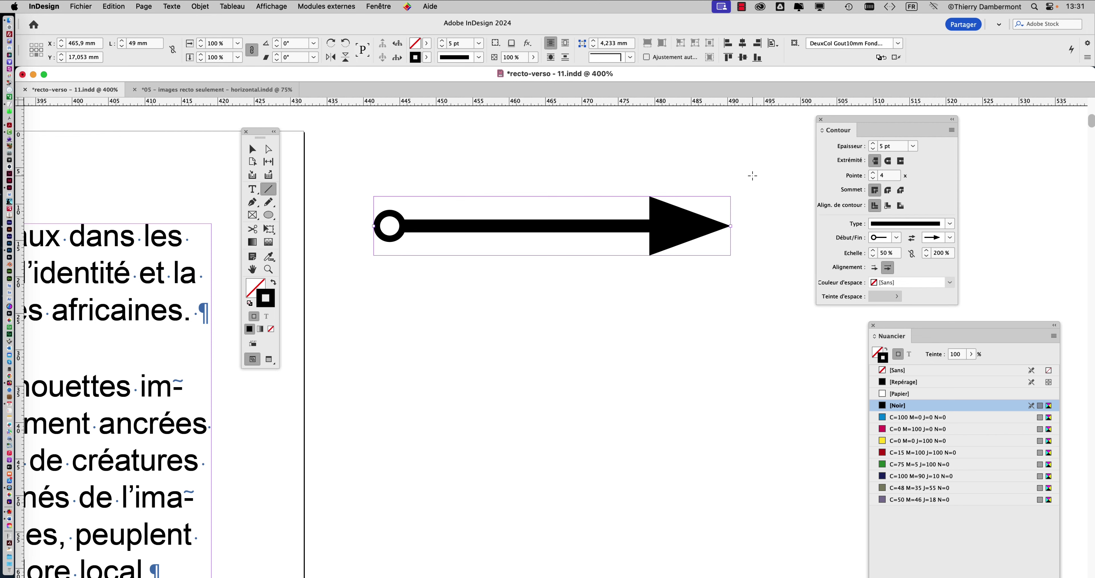
scroll(502, 276, down, 3)
scroll(502, 276, right, 2)
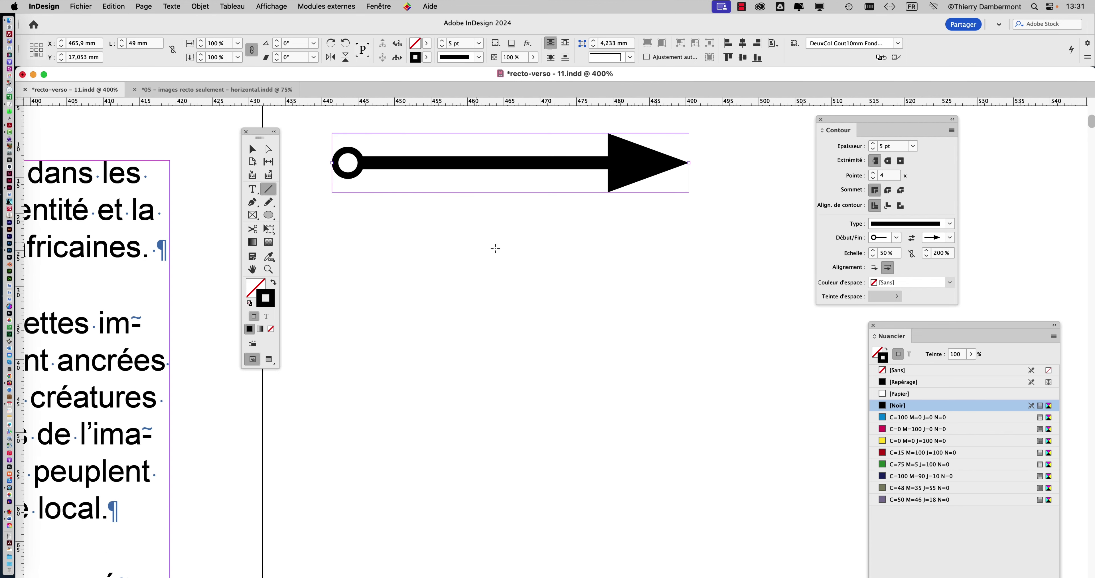
click(251, 199)
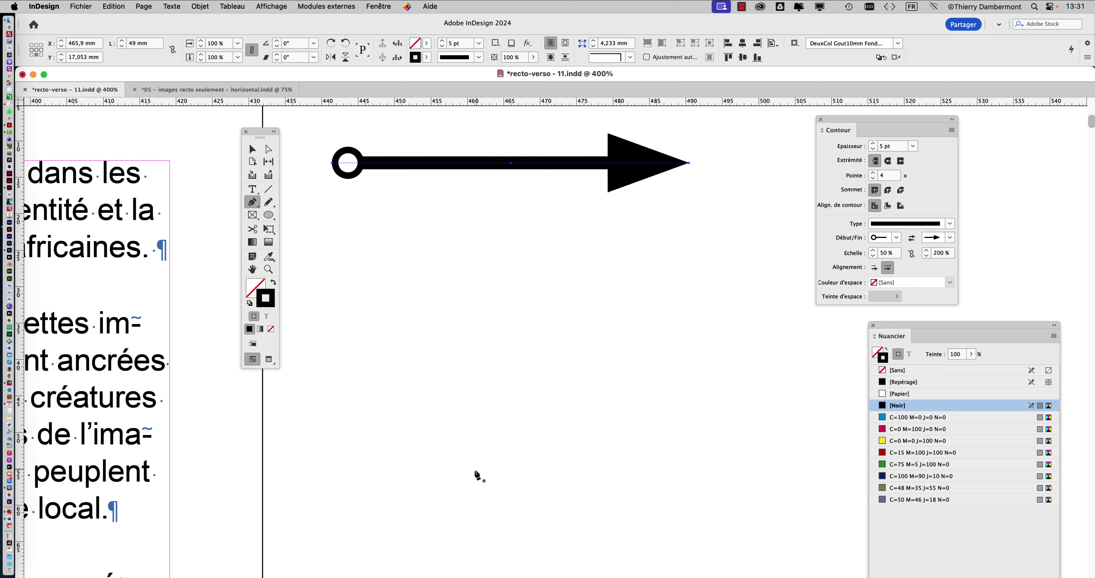
click(436, 430)
click(535, 256)
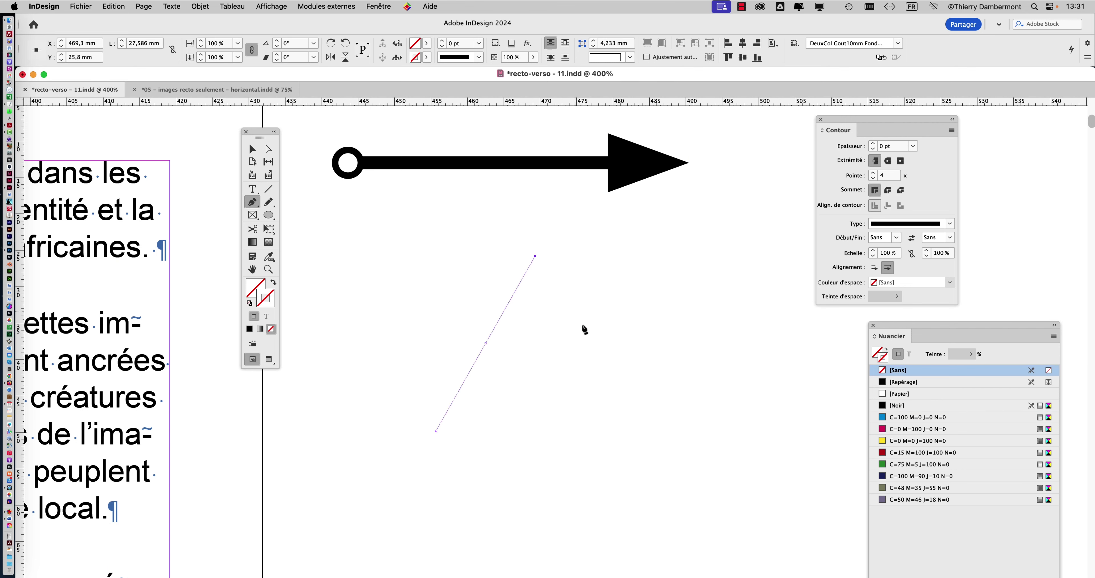
click(686, 445)
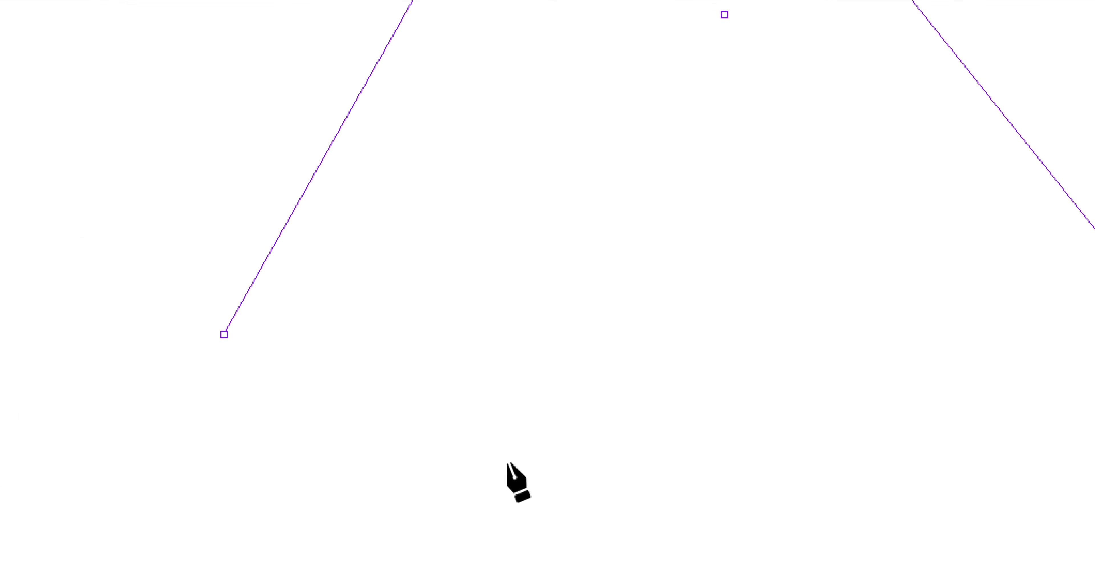
click(453, 435)
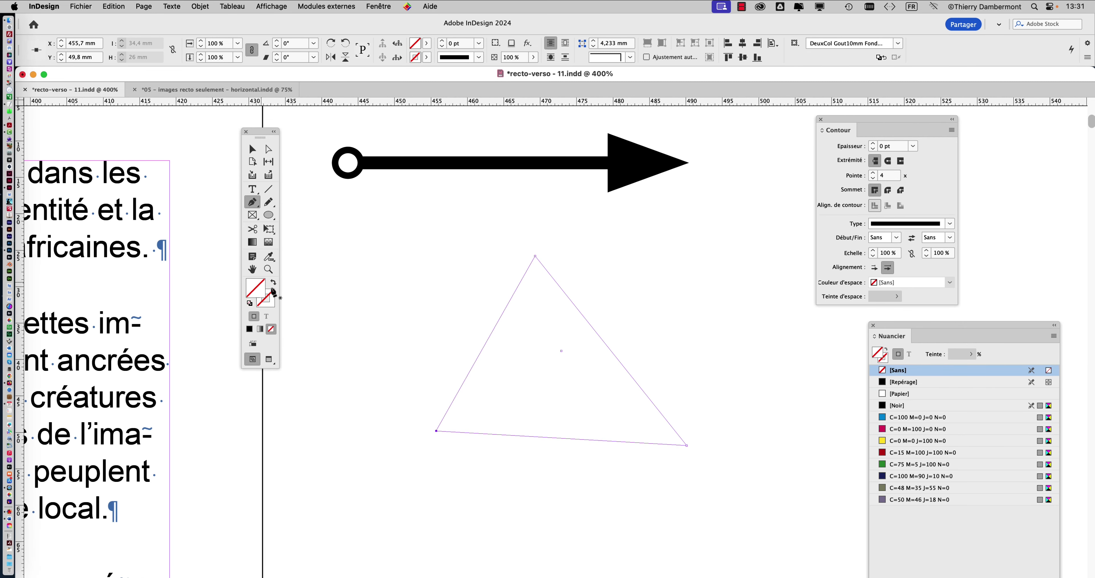
Fill the triangle with the yellow C=0 M=0 J=100 N=0 swatch and select its path for direct point editing.
click(925, 418)
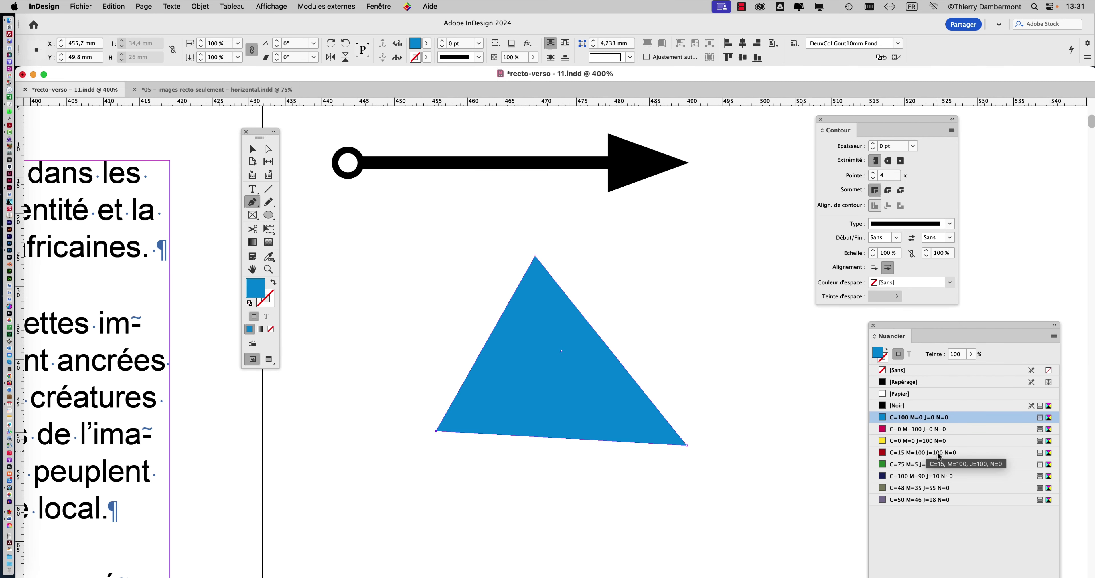
click(928, 442)
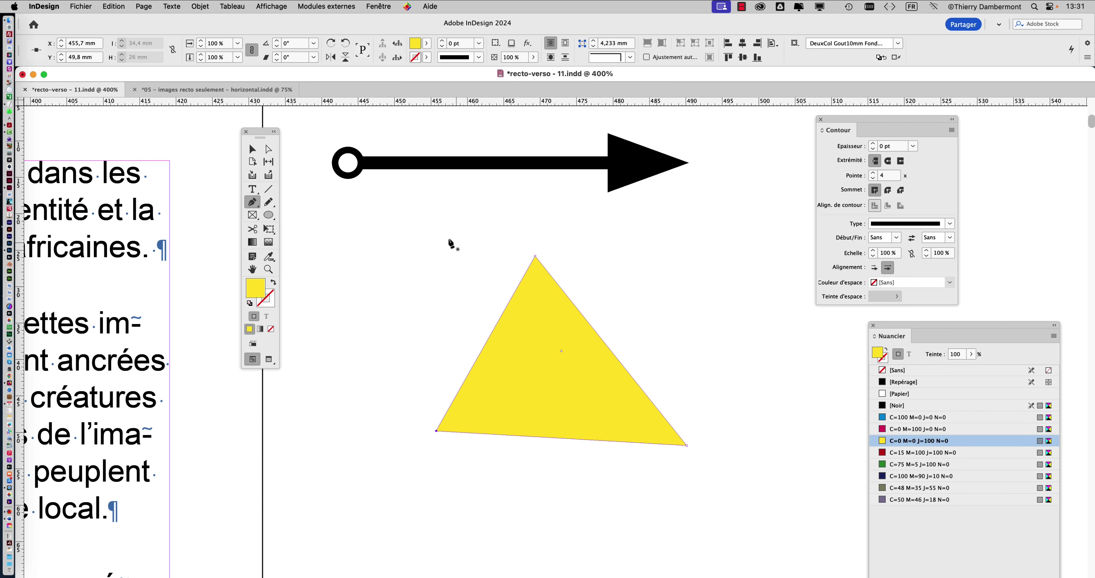
click(253, 149)
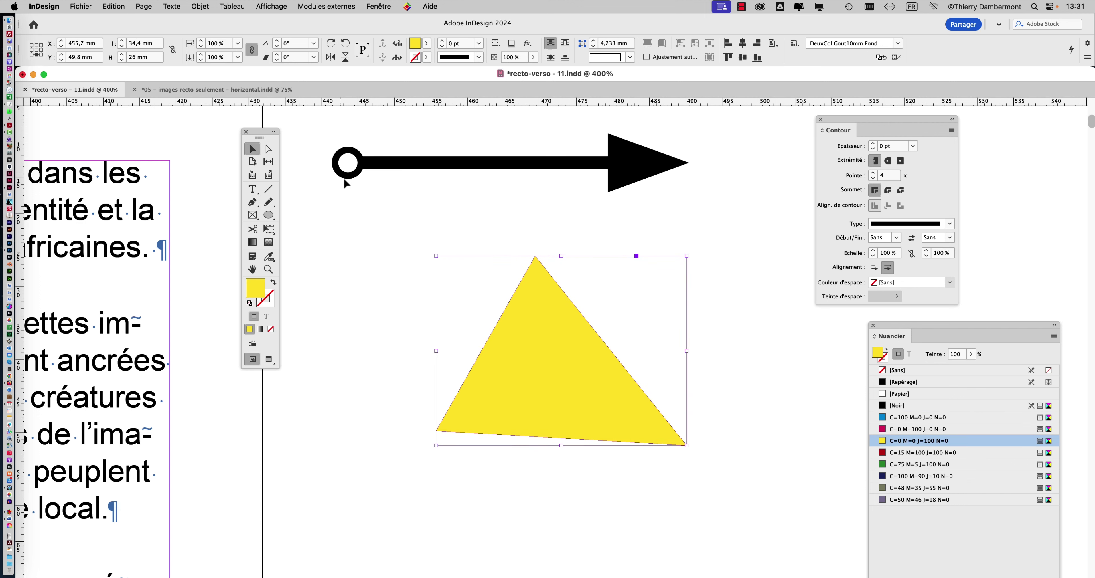
click(268, 148)
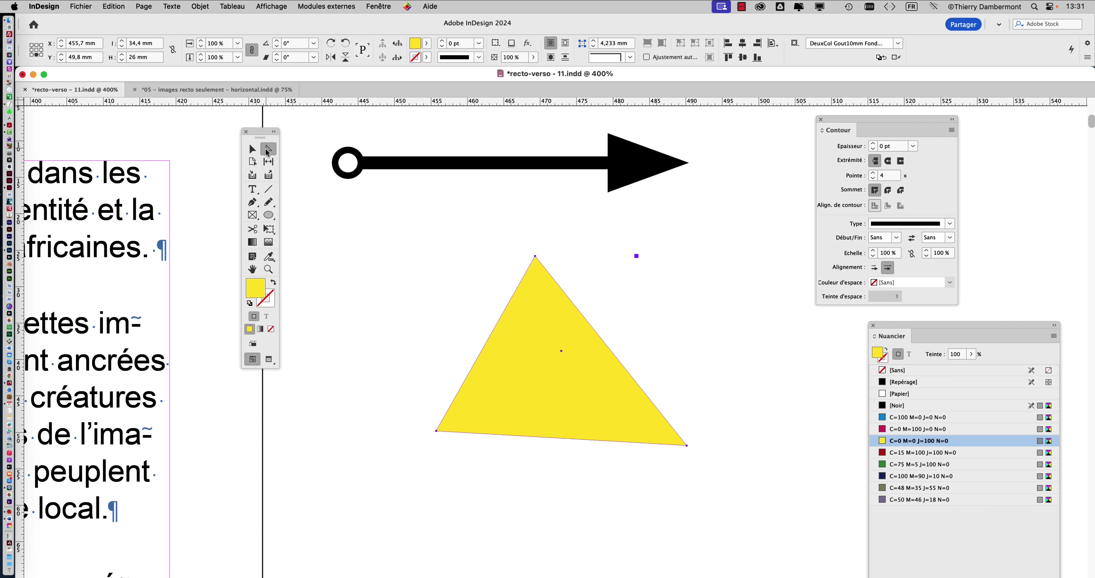
click(559, 257)
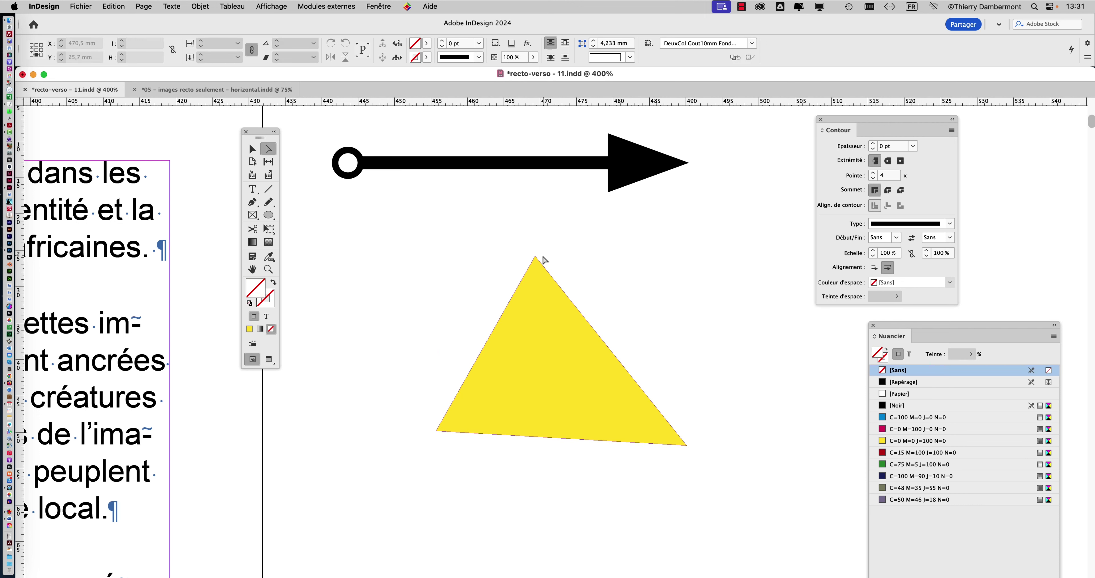
click(539, 265)
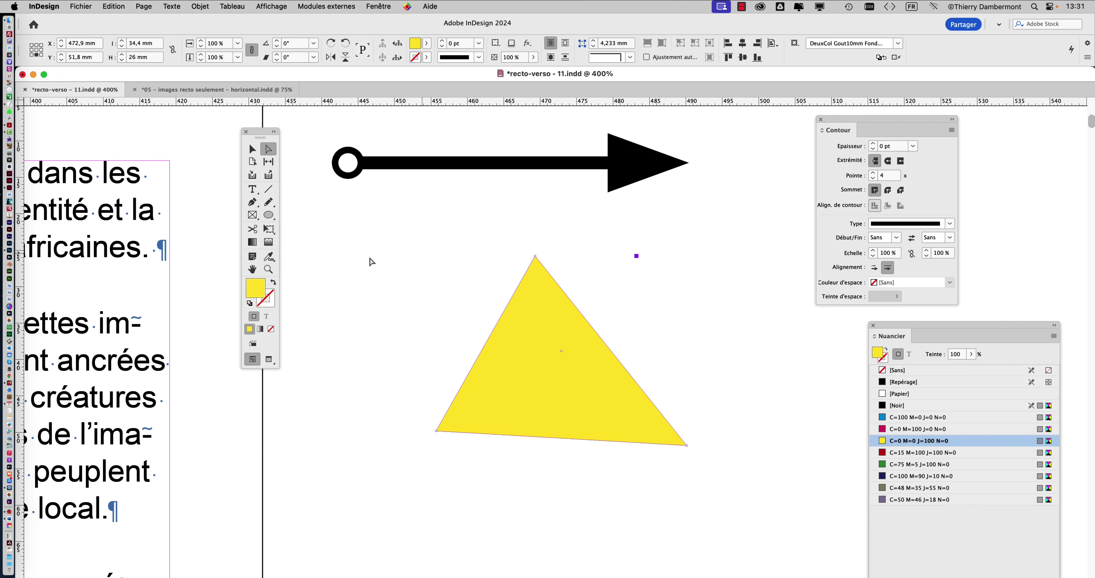
Give the triangle a 10 pt stroke coloured with the C=48 M=35 J=55 N=0 swatch.
click(274, 303)
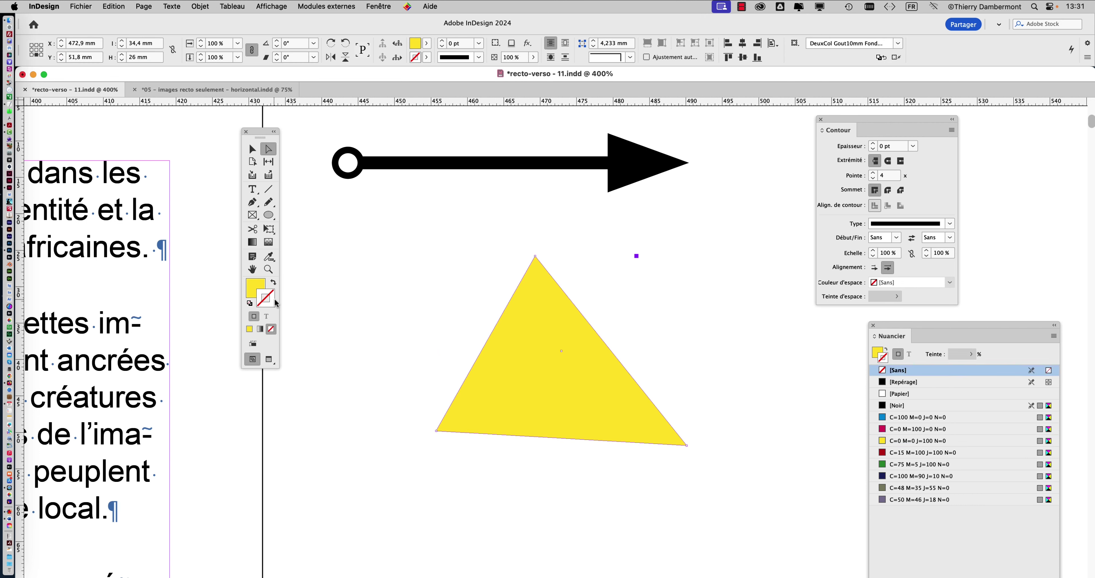
click(914, 419)
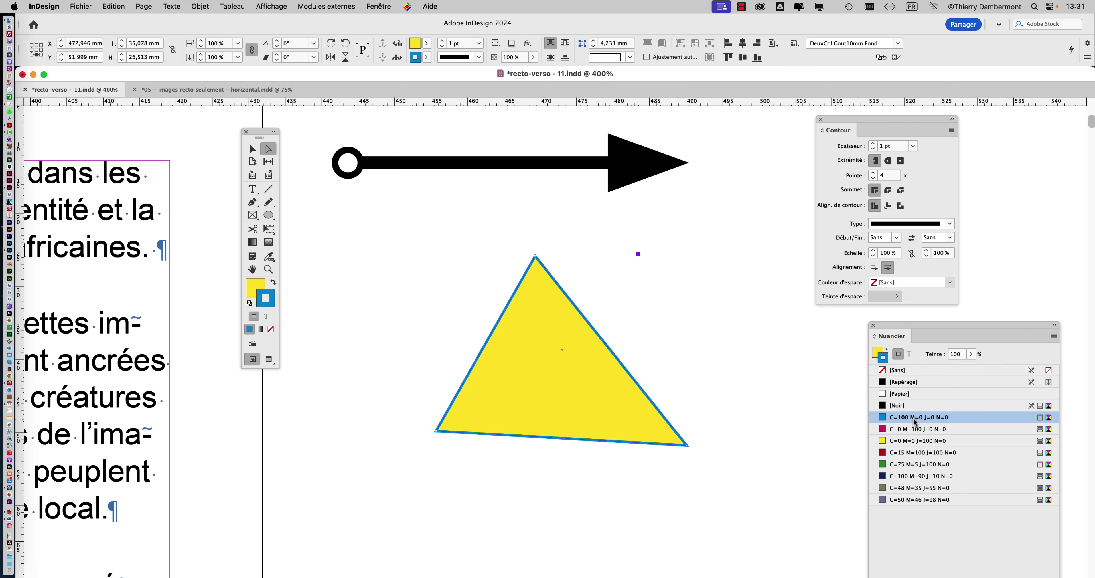
shift+click(874, 144)
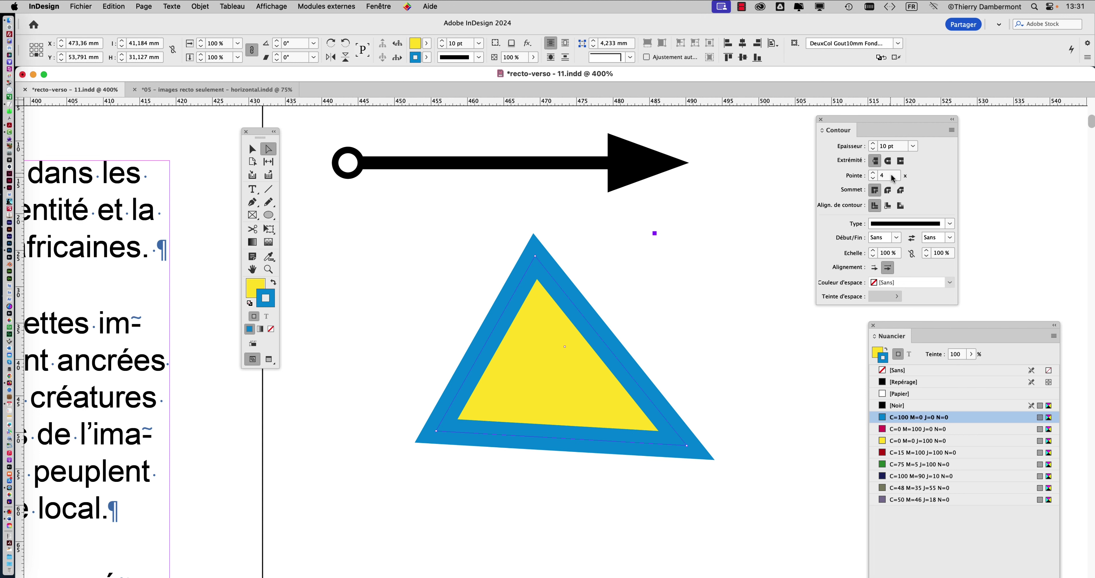
click(898, 464)
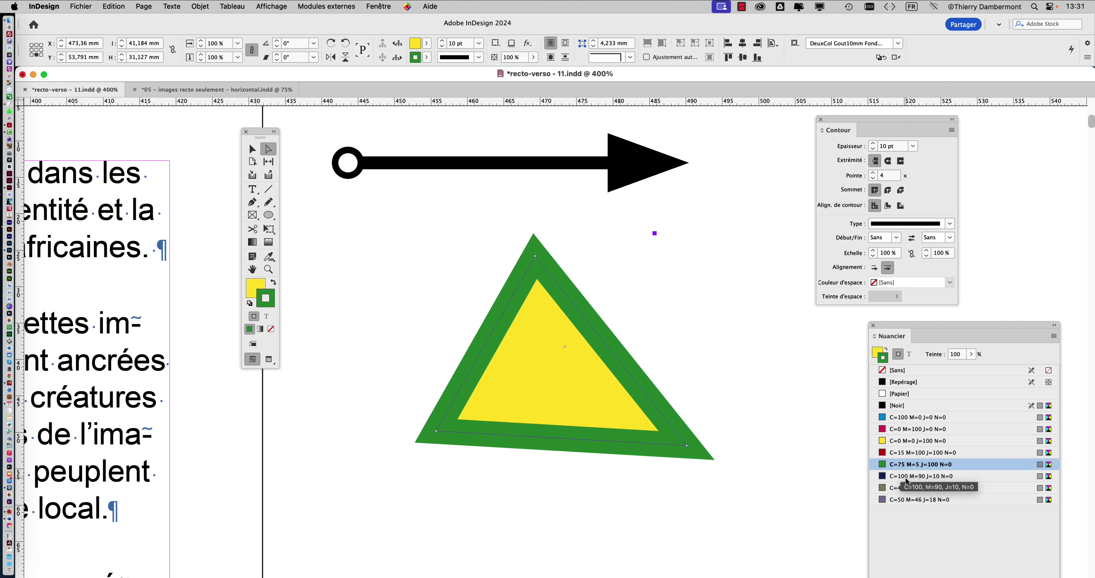
click(908, 488)
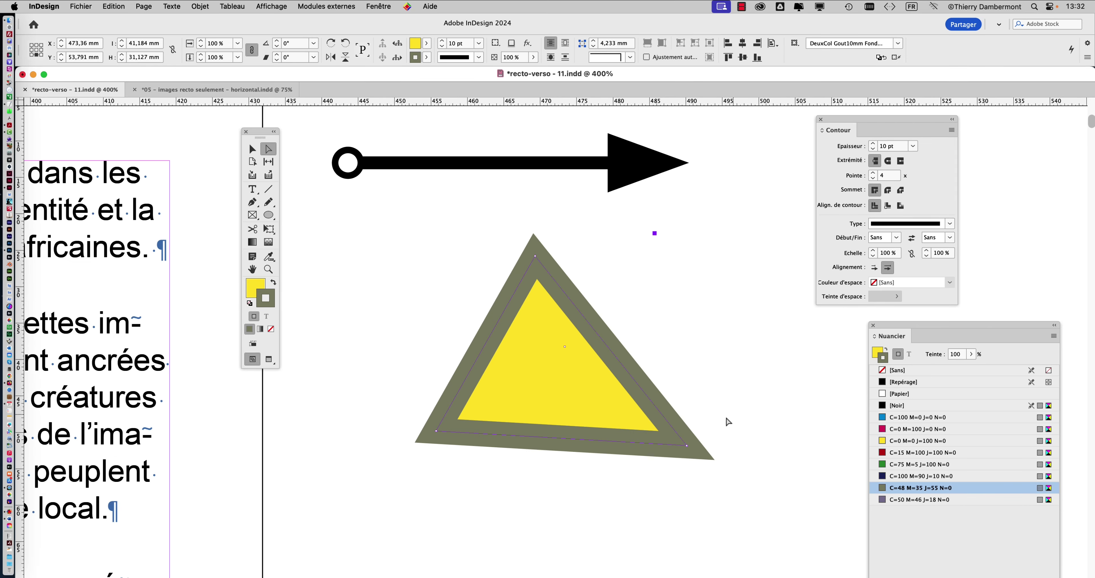
Move the triangle's lower-right anchor point outward and downward to stretch that corner into a sharper angle.
drag(643, 384, 540, 230)
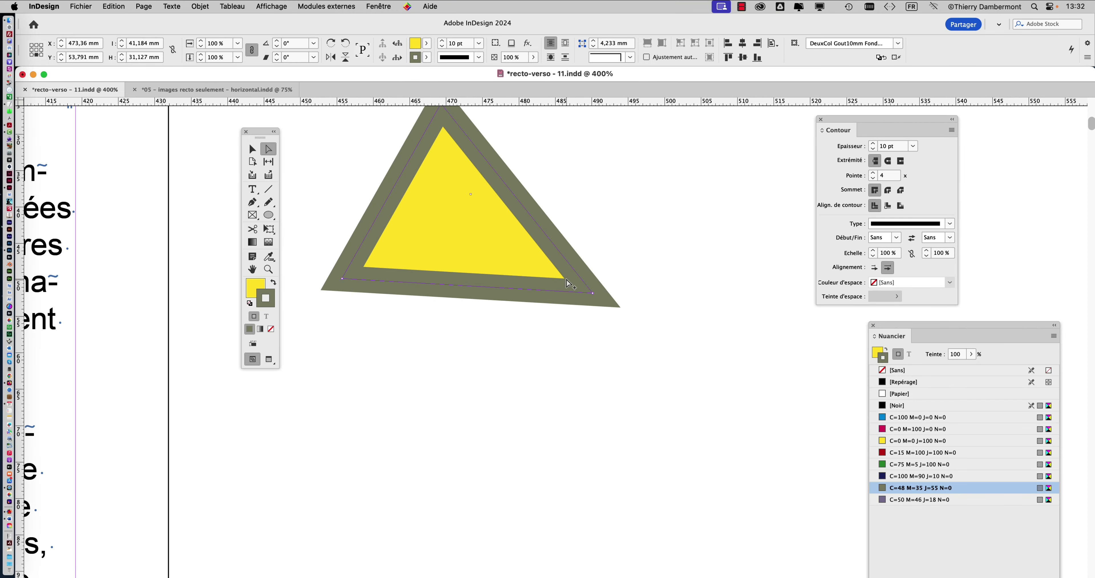
scroll(569, 283, down, 3)
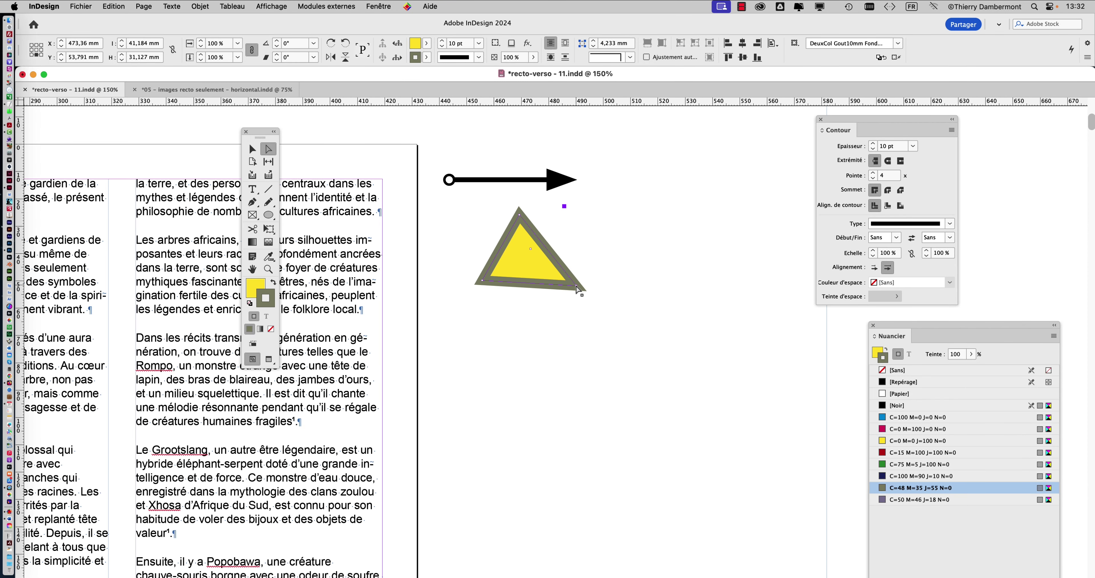
drag(576, 287, 623, 304)
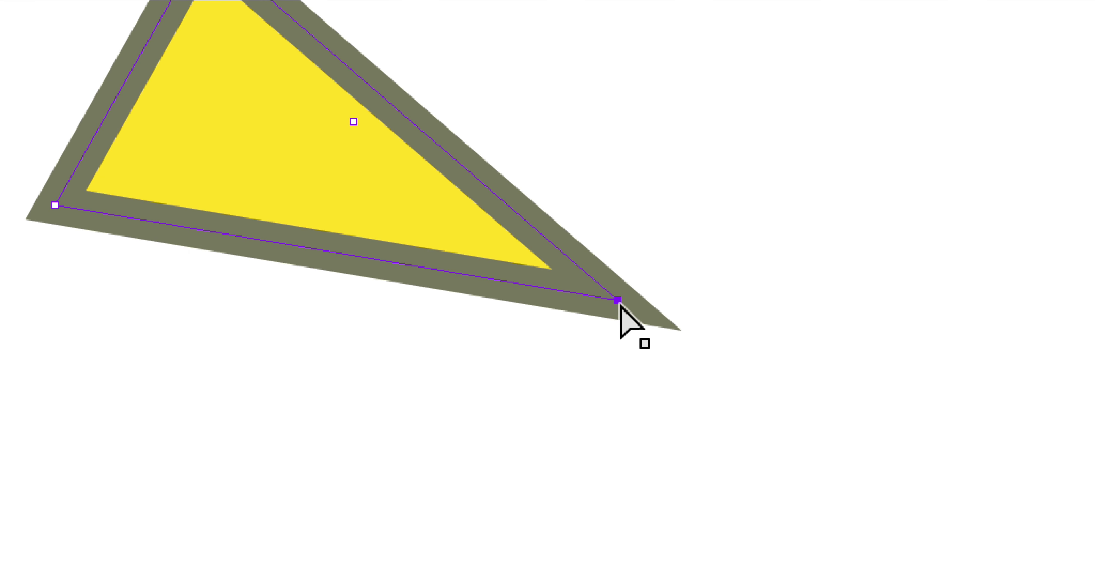
drag(564, 277, 633, 309)
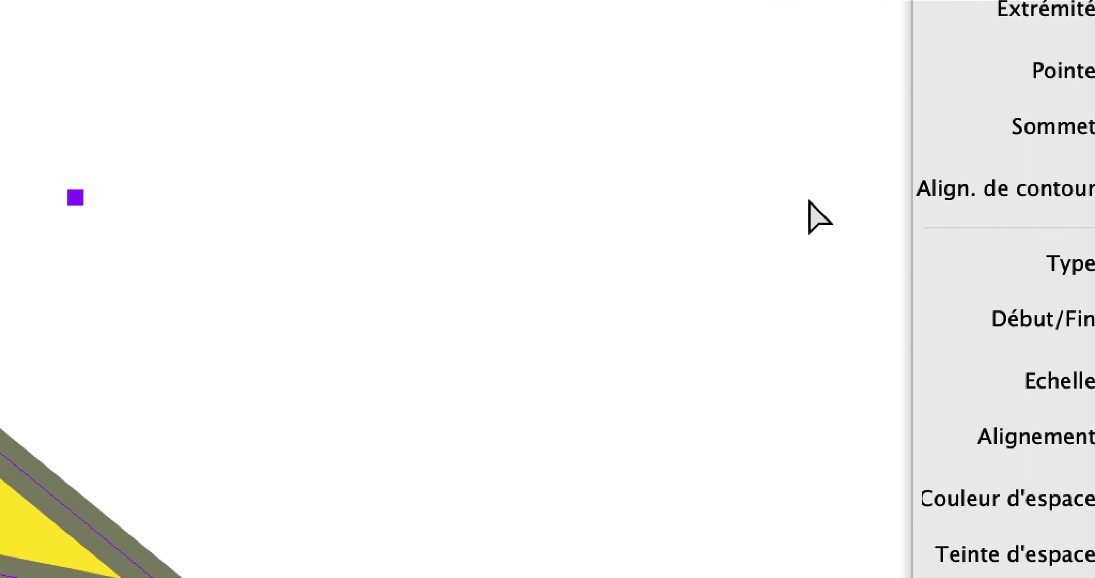
Try the rounded end cap on the triangle's stroke and restore the flat cap.
click(887, 160)
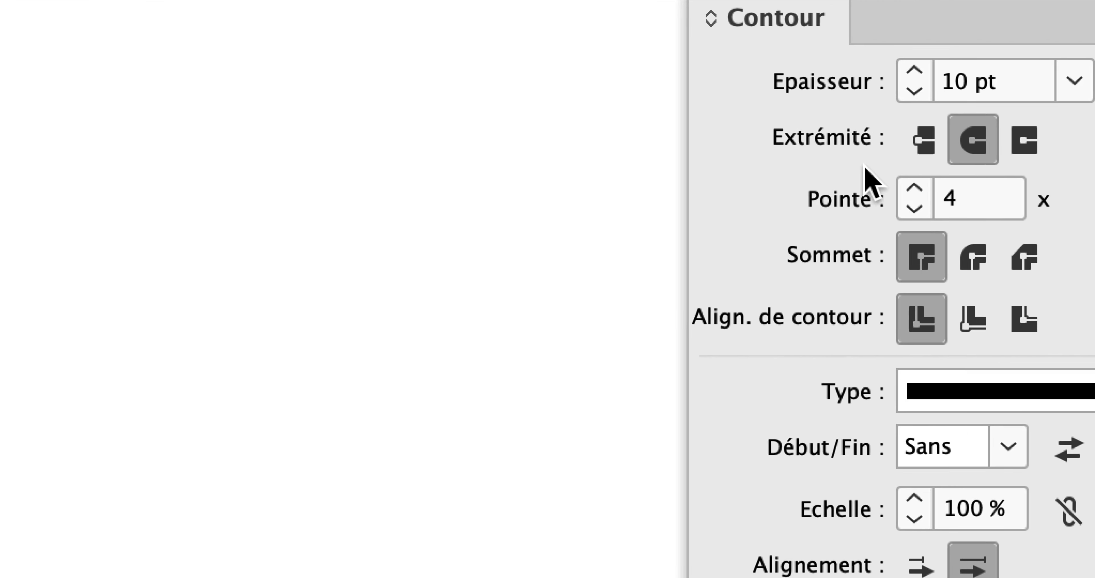
click(924, 142)
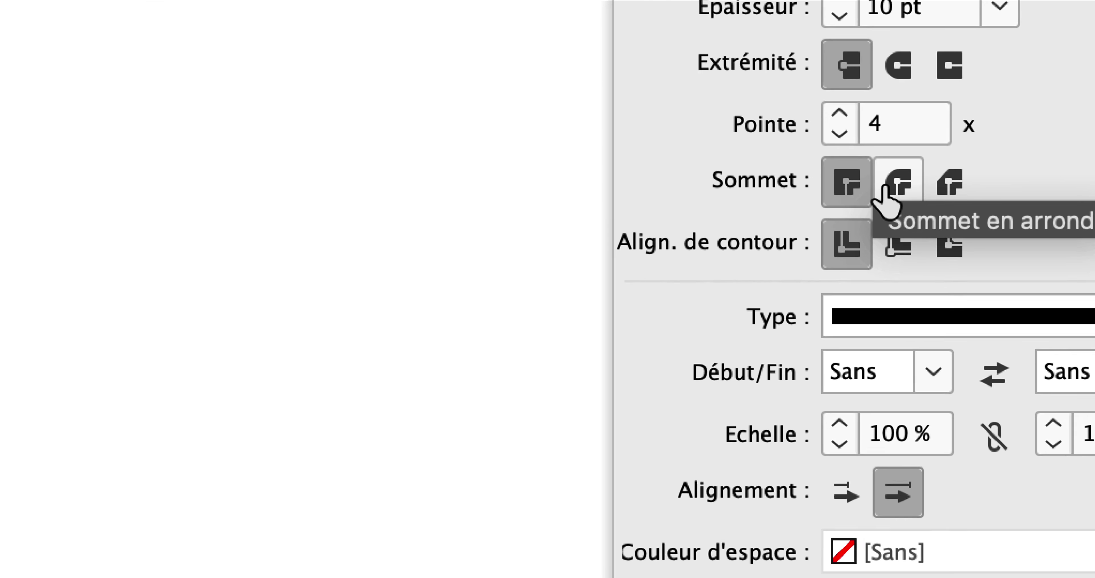
Compare rounded, bevelled and mitred corners on the triangle's stroke, including a raised miter limit for the sharp corner.
click(888, 187)
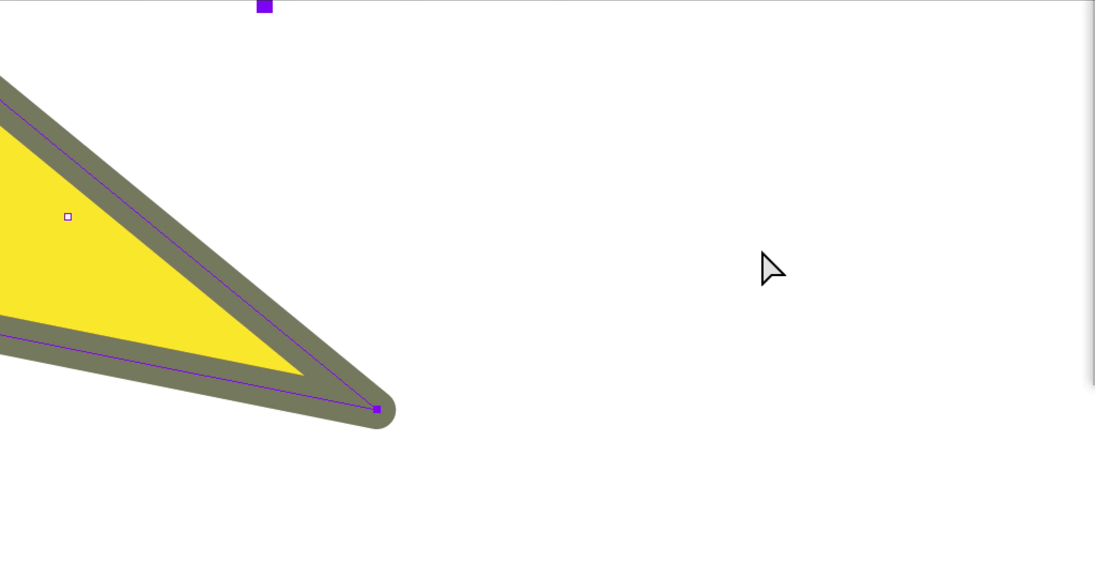
click(909, 178)
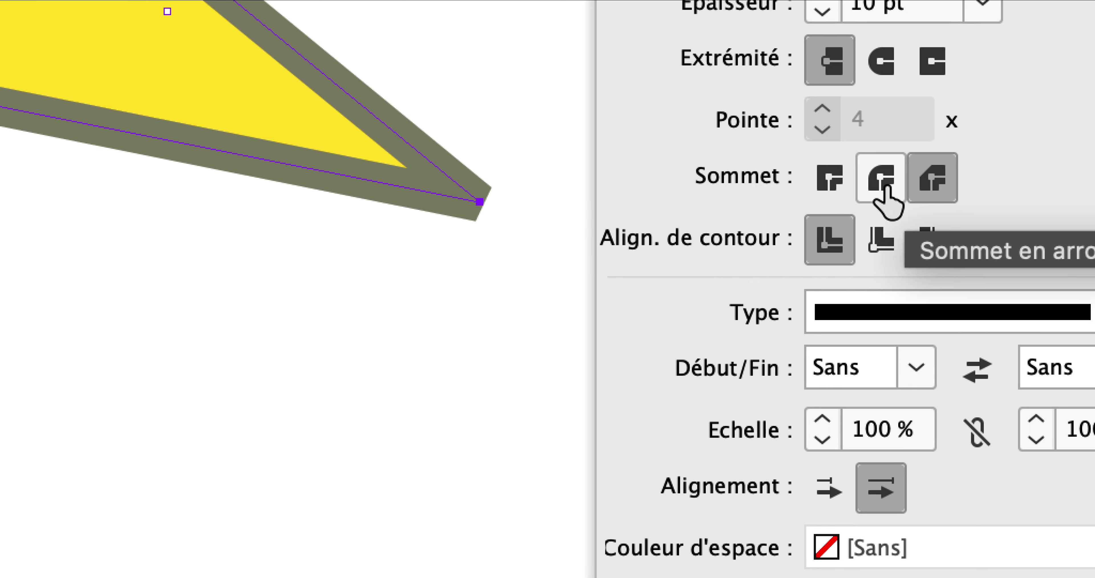
click(883, 178)
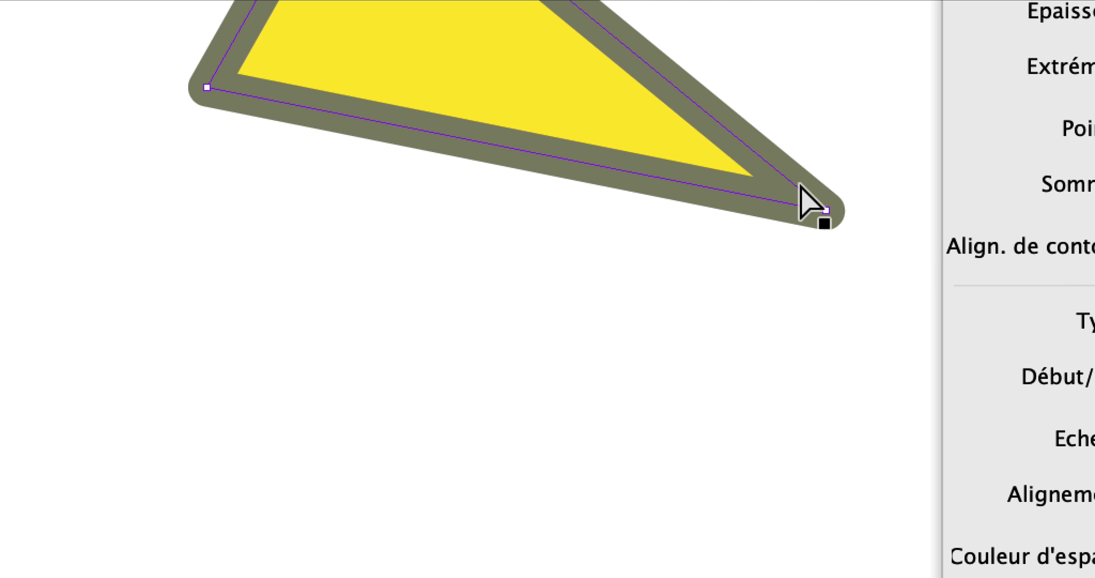
click(800, 185)
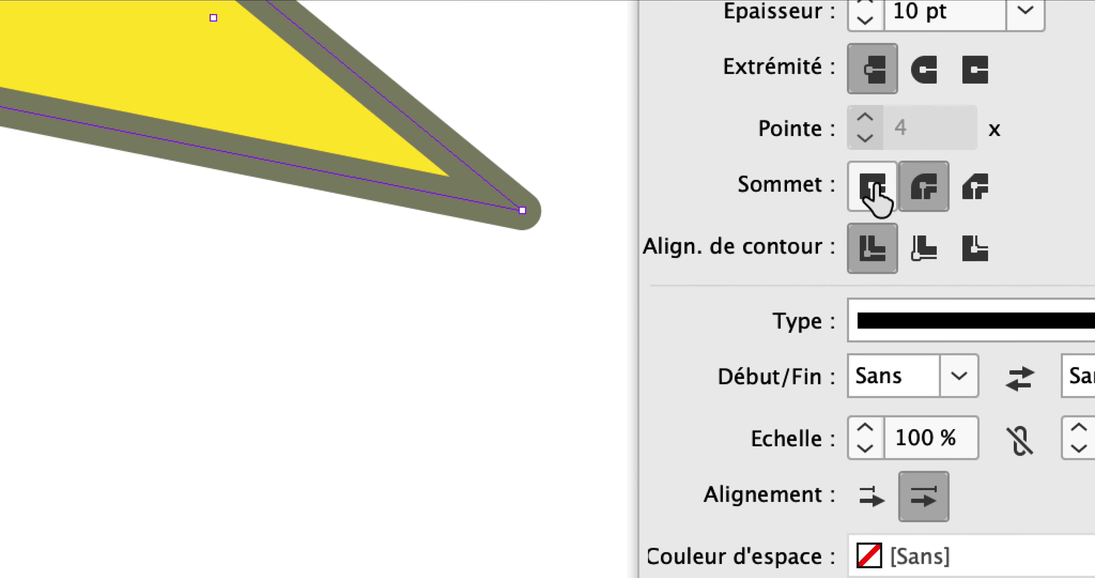
click(876, 235)
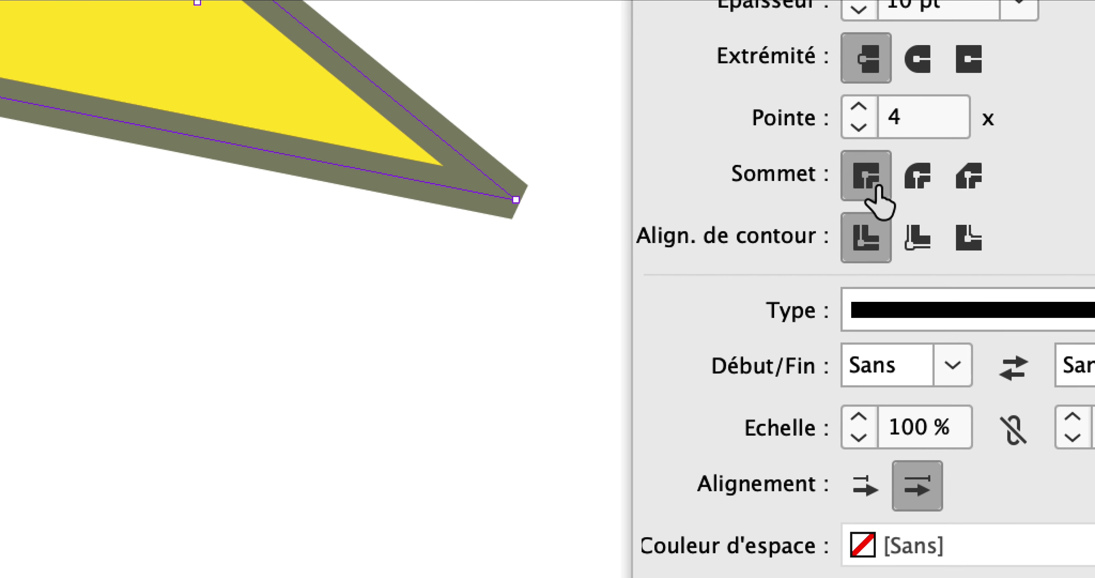
click(873, 169)
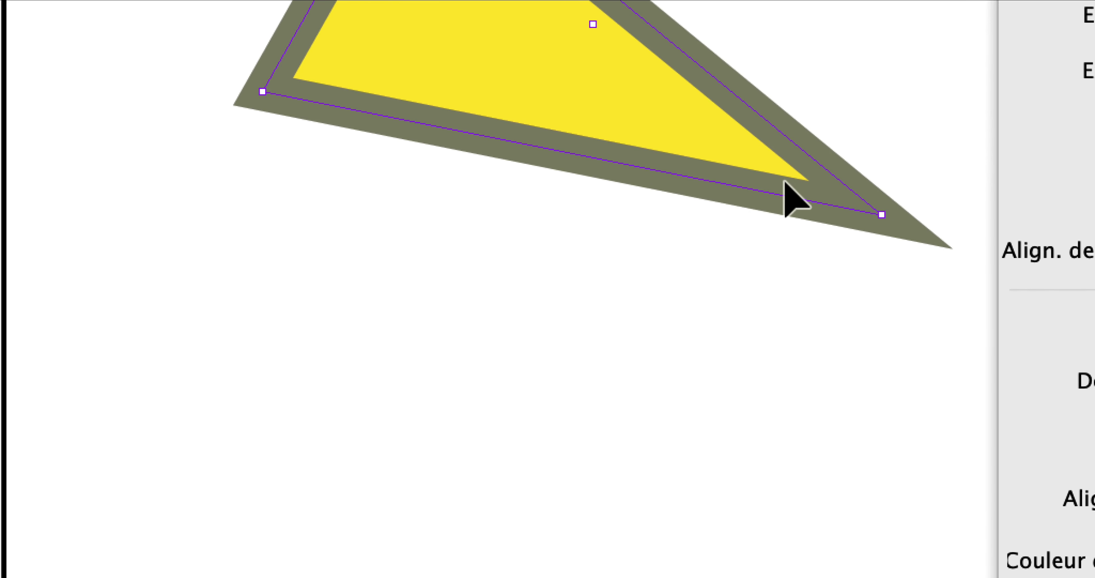
Set the triangle's stroke weight to 9 pt.
click(875, 151)
click(875, 151)
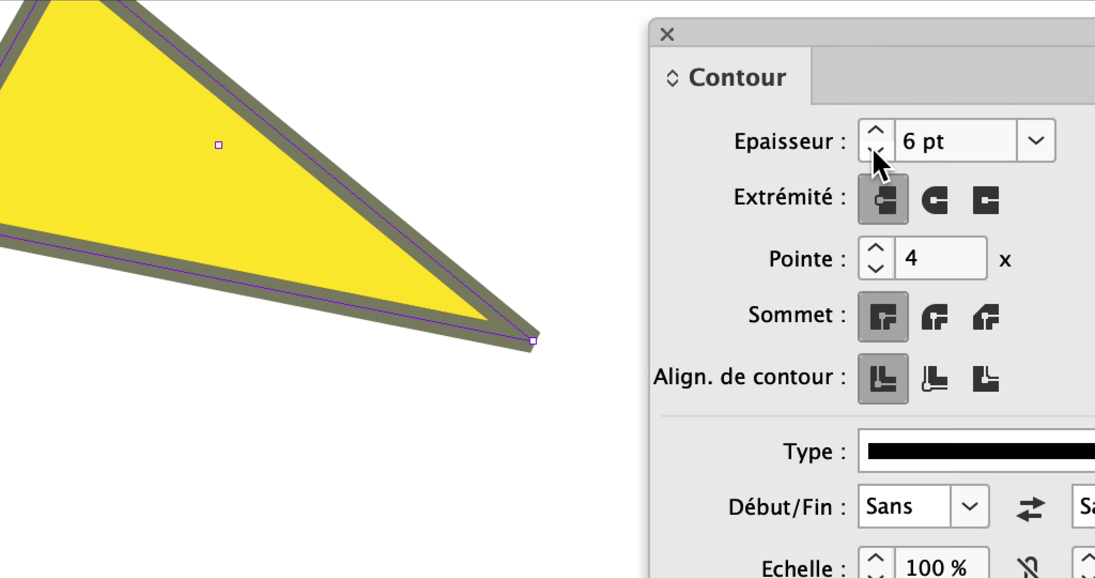
click(875, 151)
click(876, 130)
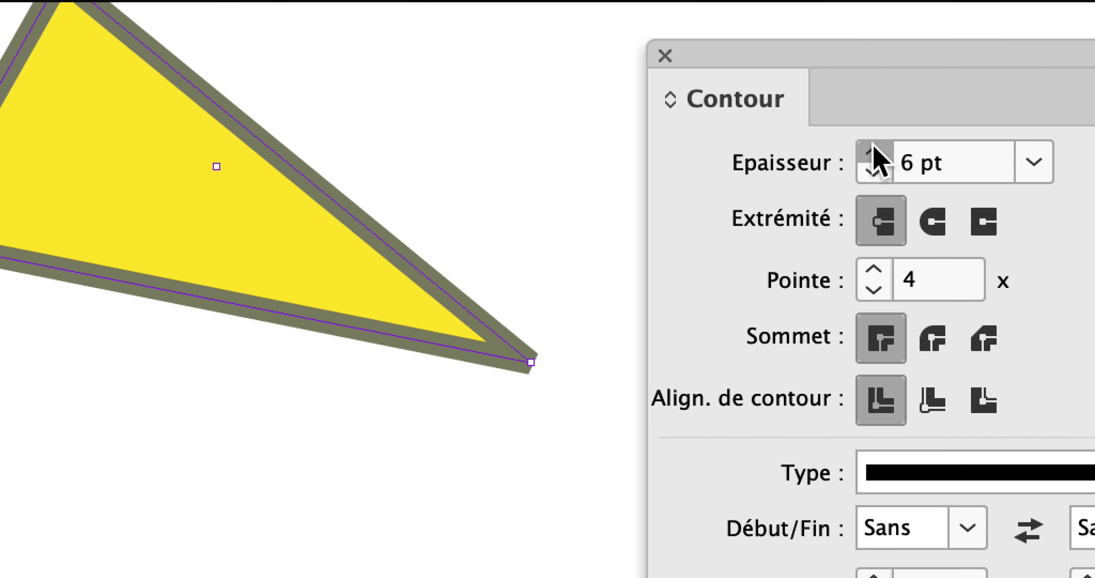
click(876, 130)
click(876, 130)
click(876, 130)
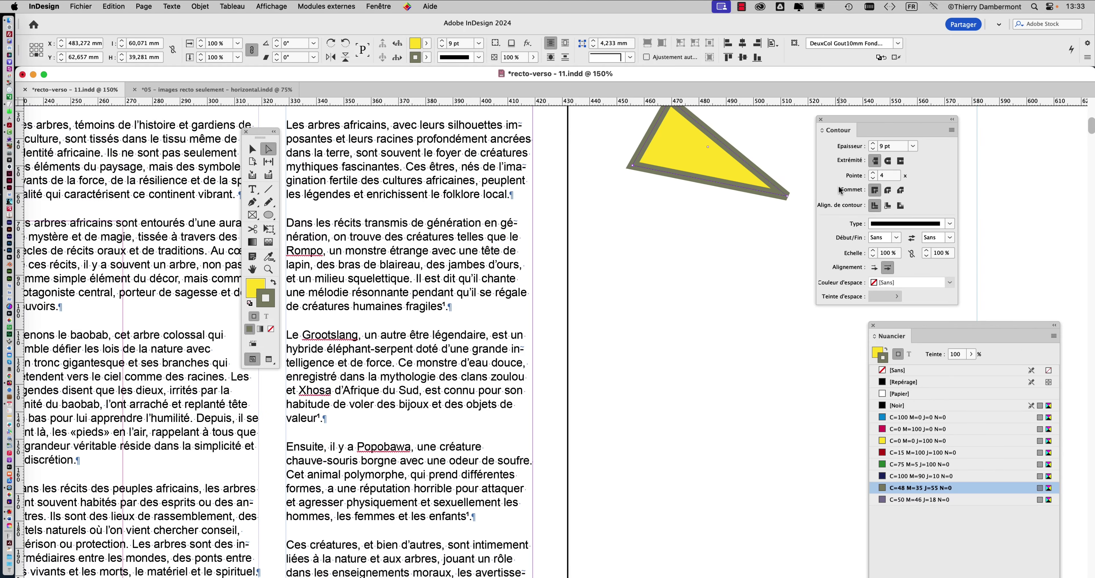
Move the triangle's lower-right anchor point inward to about X 482.8 mm, Y 47.8 mm to make it nearly equilateral, and deselect it.
scroll(614, 267, right, 10)
scroll(614, 267, up, 3)
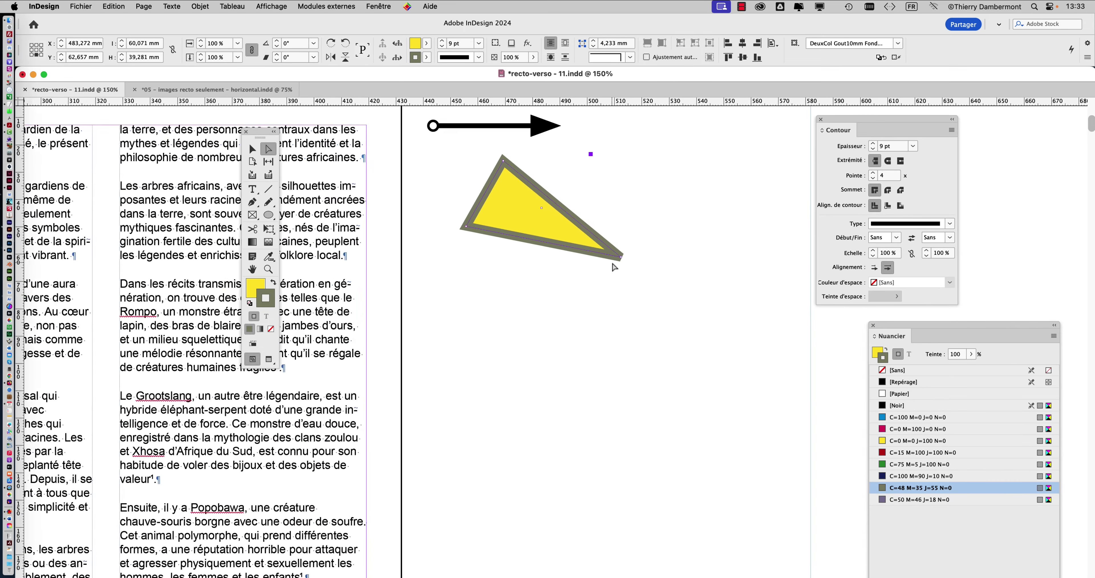
drag(621, 258, 553, 218)
key(super+equal)
key(super+equal)
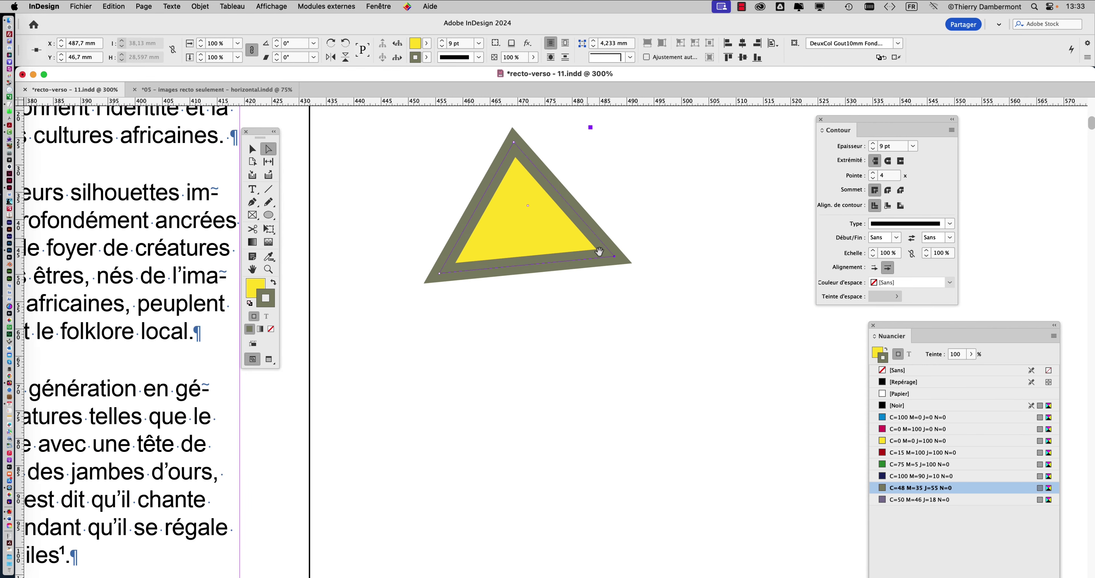
mouse_move(624, 296)
mouse_down()
mouse_move(741, 437)
mouse_move(648, 360)
mouse_move(621, 330)
mouse_move(794, 454)
mouse_move(707, 397)
mouse_move(597, 297)
mouse_up()
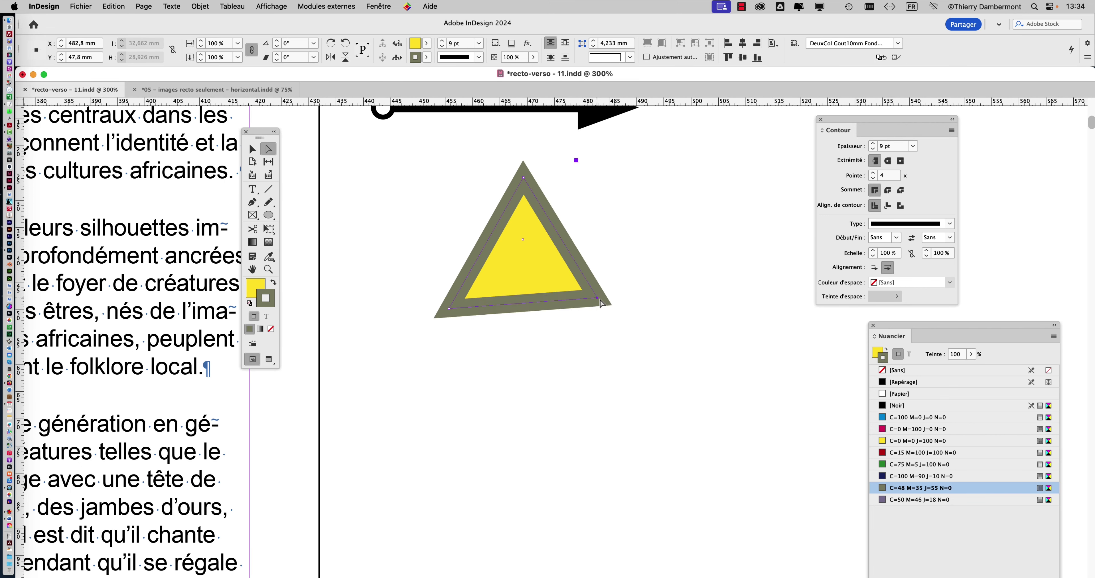
click(695, 245)
Place a duplicate of the black circle-to-triangle arrow above and slightly to the right of the original.
scroll(694, 248, up, 5)
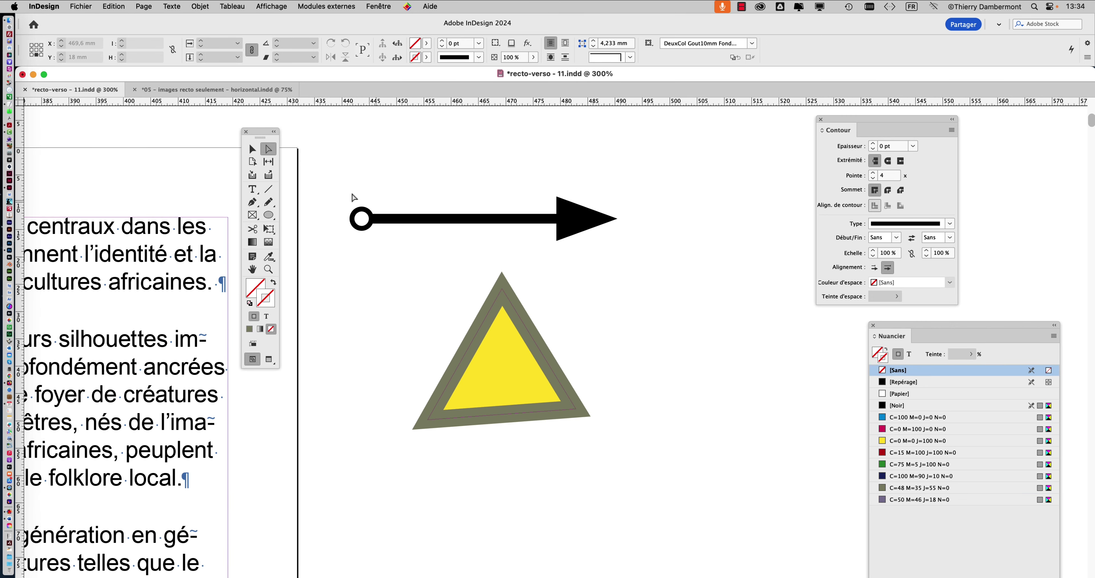
click(252, 149)
drag(392, 277, 388, 363)
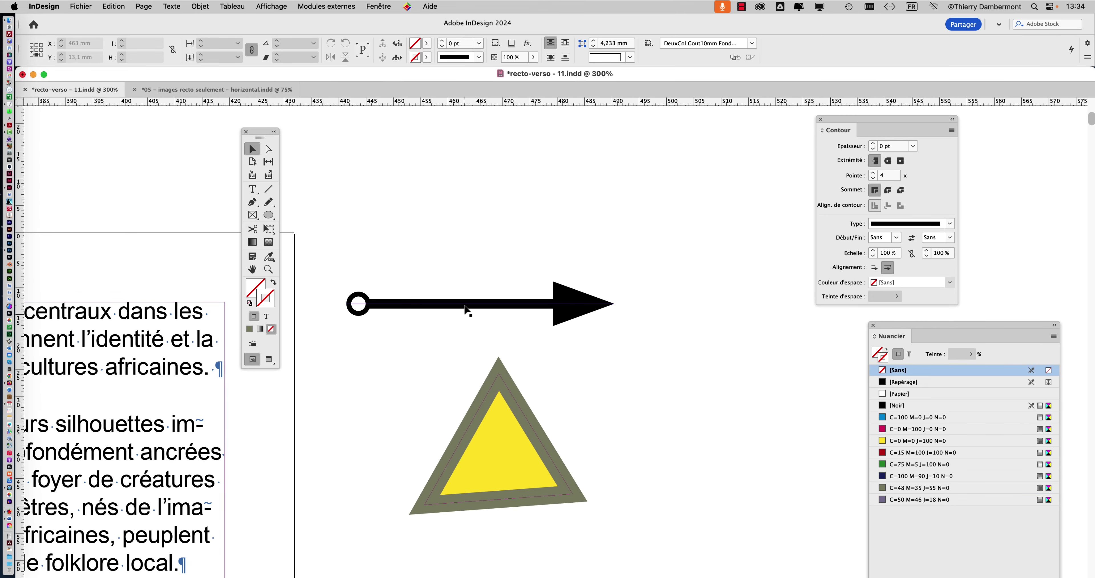
drag(468, 303, 566, 149)
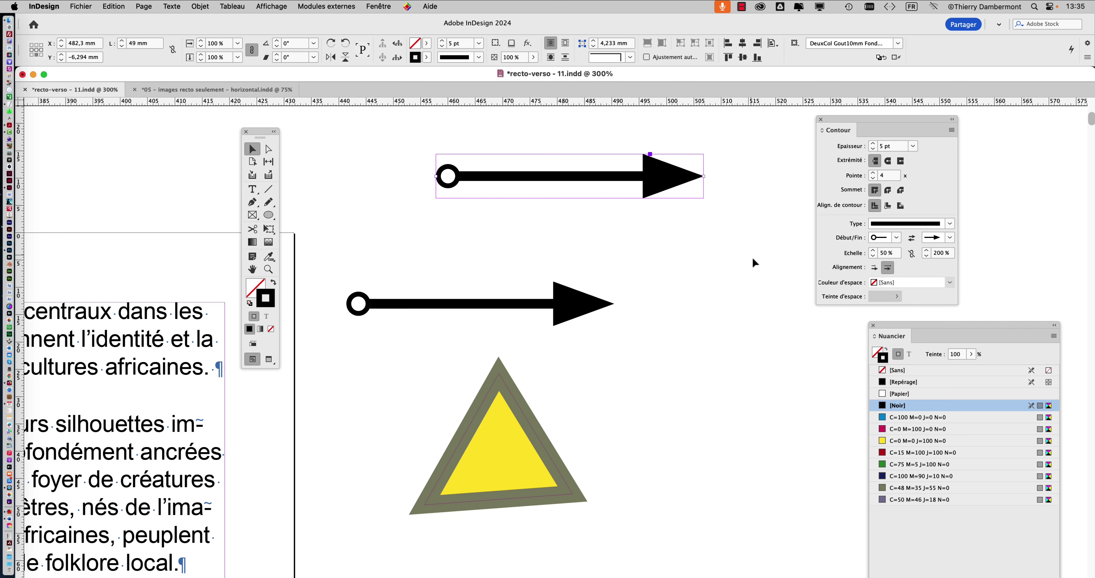
Give the duplicated arrow a SimpleLarge end and set its start to Sans.
click(951, 239)
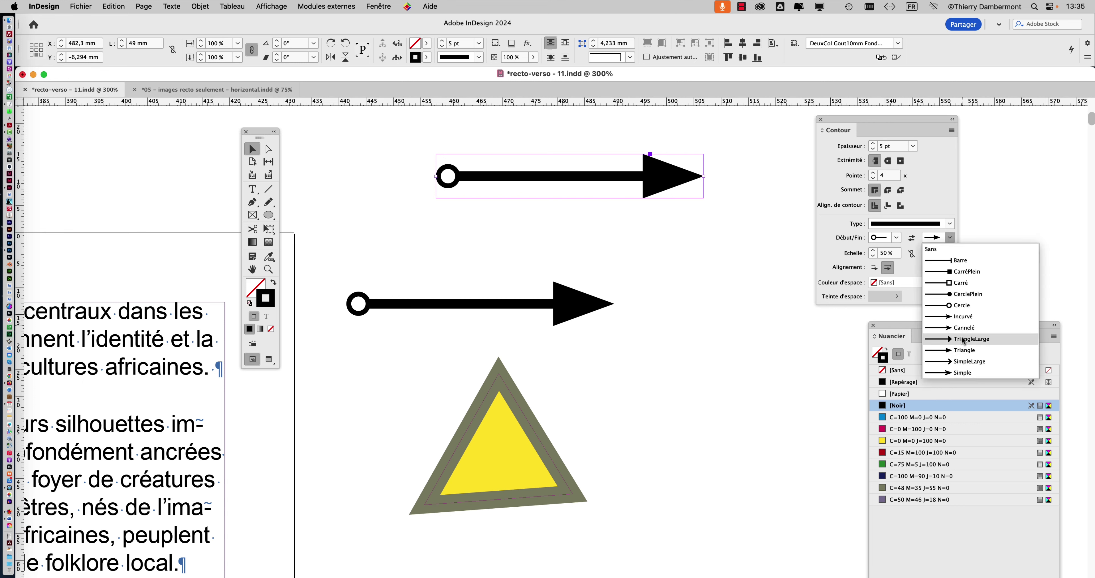
click(966, 363)
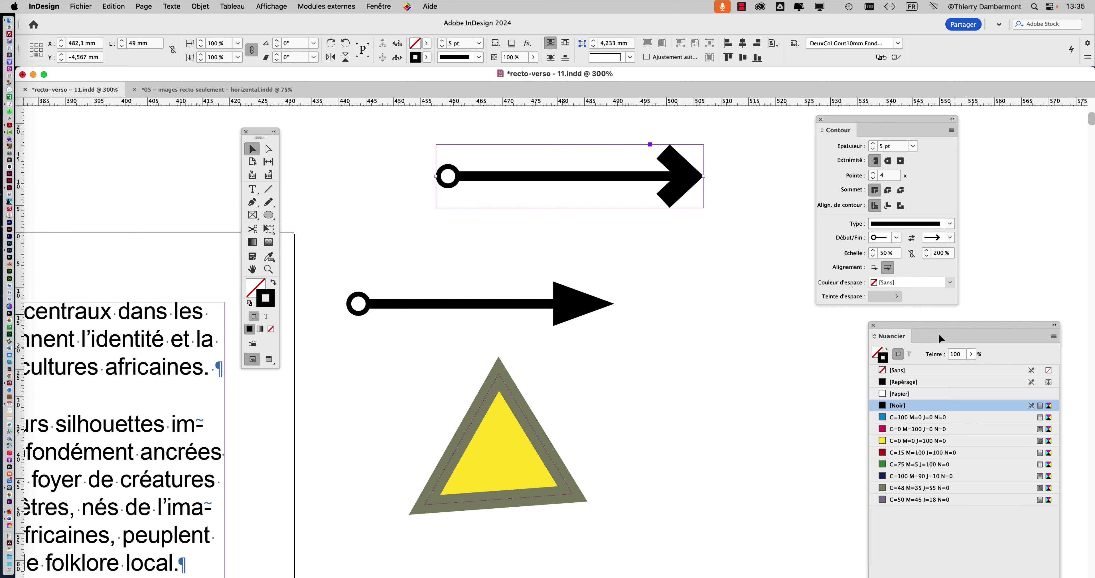
click(895, 238)
click(887, 251)
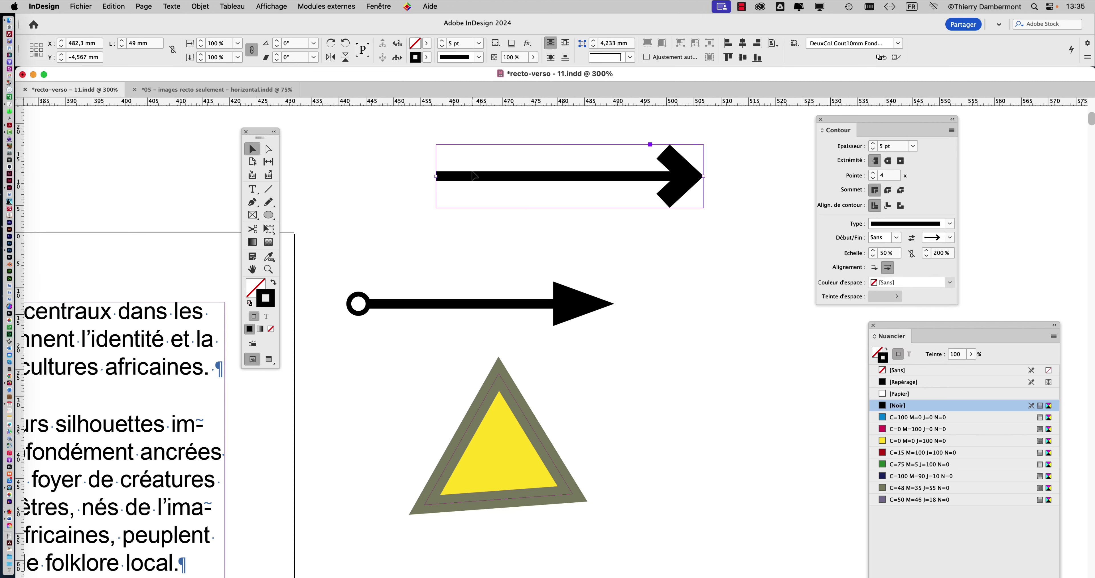
Shorten the duplicated arrow to about 21.5 mm by moving its start point toward the arrowhead.
click(270, 148)
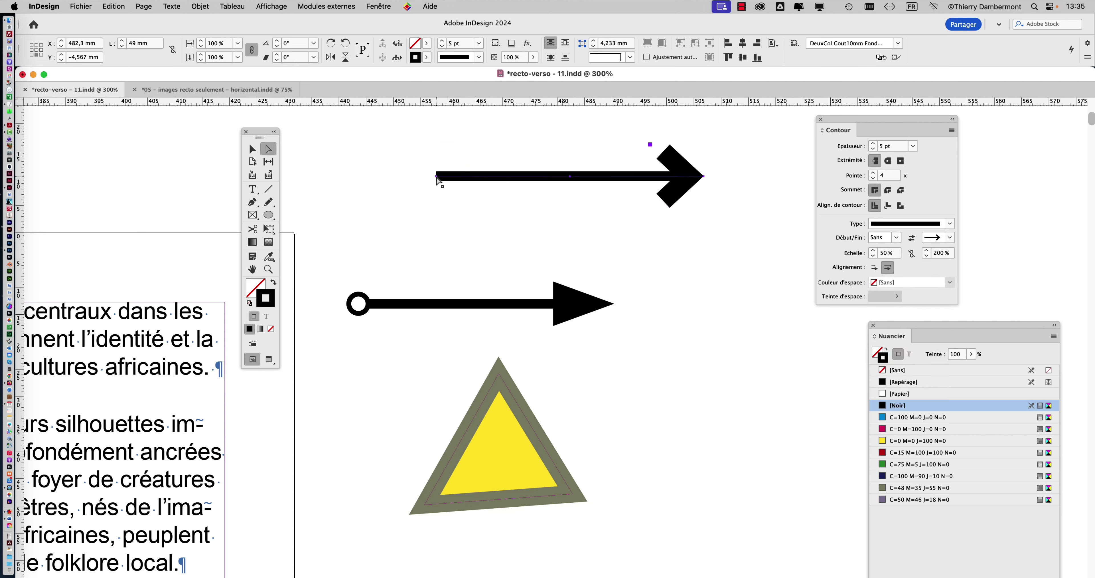
mouse_move(437, 181)
mouse_down()
mouse_move(574, 175)
mouse_move(414, 178)
mouse_move(564, 177)
mouse_up()
click(460, 234)
click(415, 183)
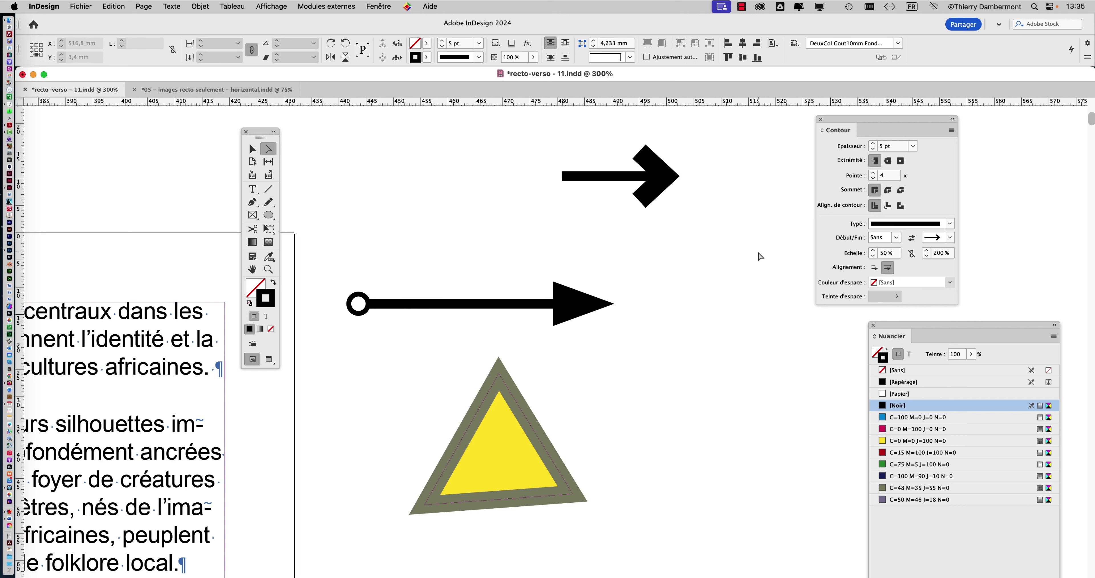
Try smaller sizes for the short arrow's head and set its end scale to 190 %.
click(927, 256)
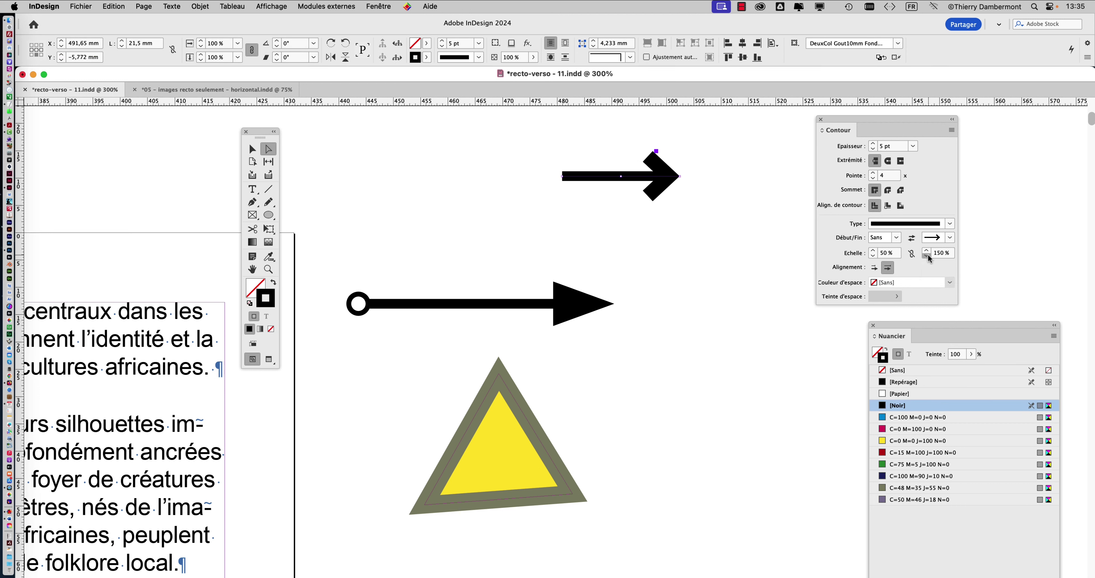
click(927, 255)
click(927, 255)
click(927, 256)
click(927, 256)
click(927, 251)
click(927, 251)
click(927, 250)
click(927, 251)
click(927, 251)
click(927, 251)
click(928, 251)
click(948, 240)
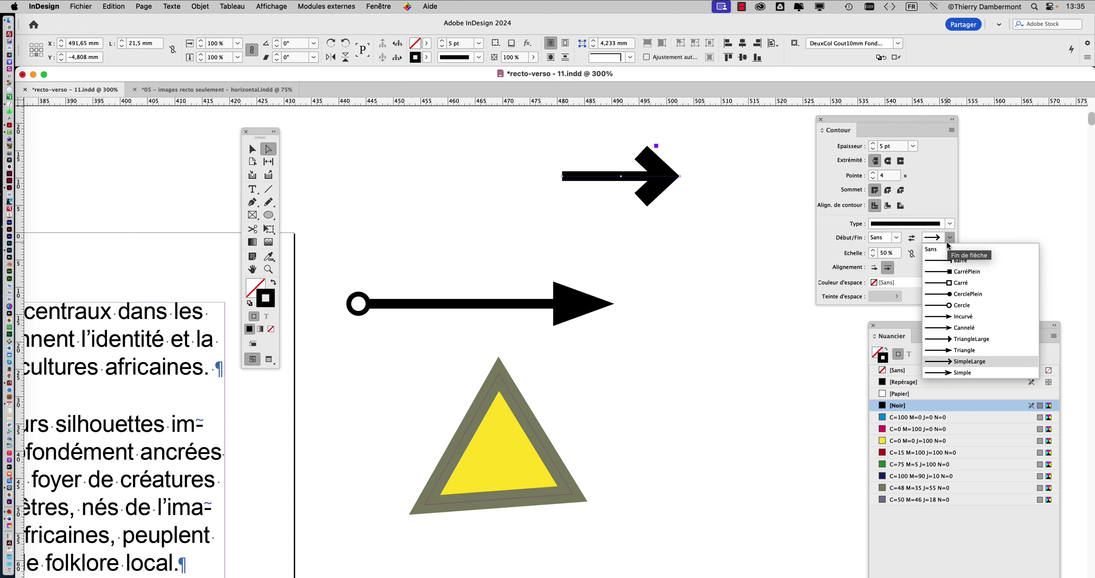
click(834, 240)
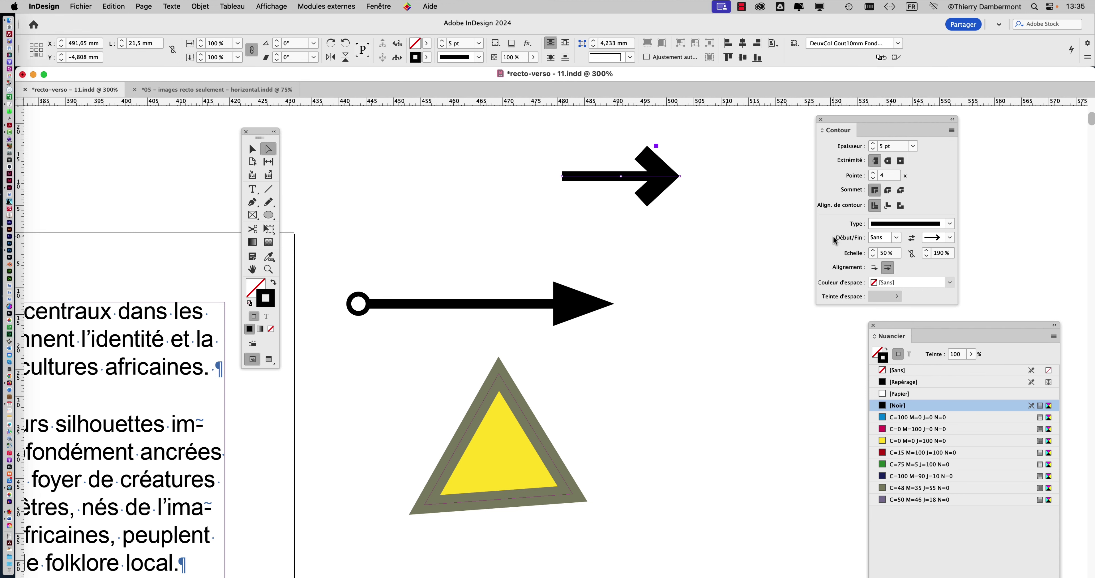
Magnify the short arrow to 1200% and deselect it for a closer look at its shape.
scroll(643, 193, up, 1)
key(super+equal)
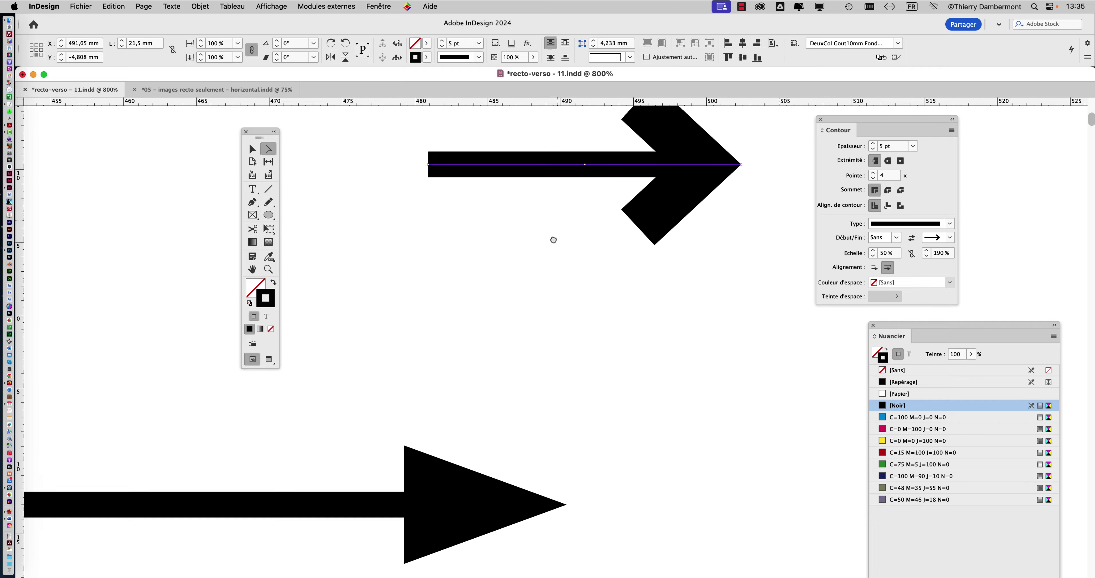
scroll(472, 331, up, 2)
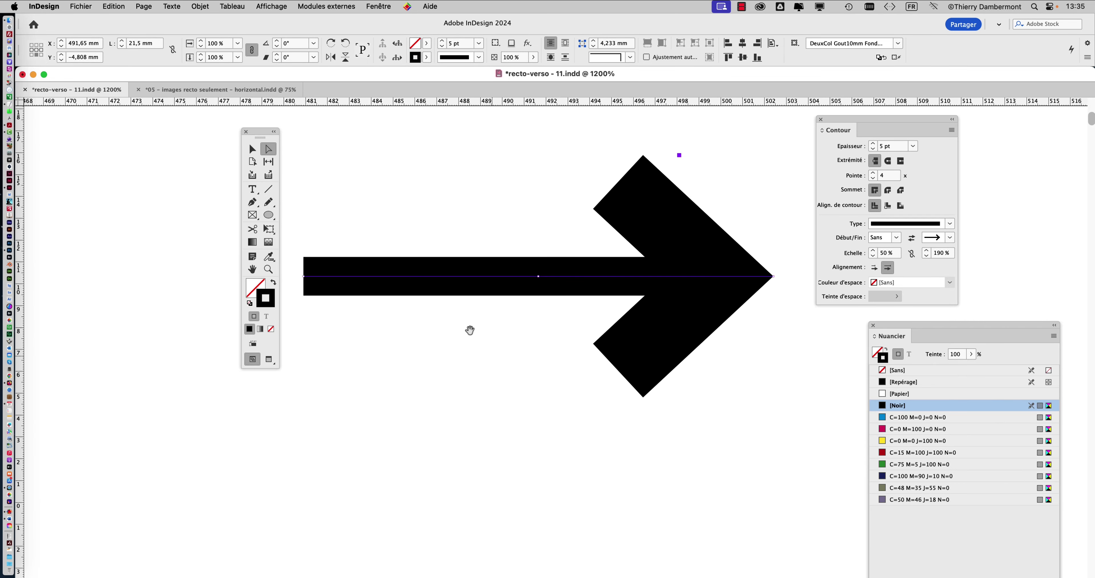
click(252, 149)
click(408, 180)
key(slash)
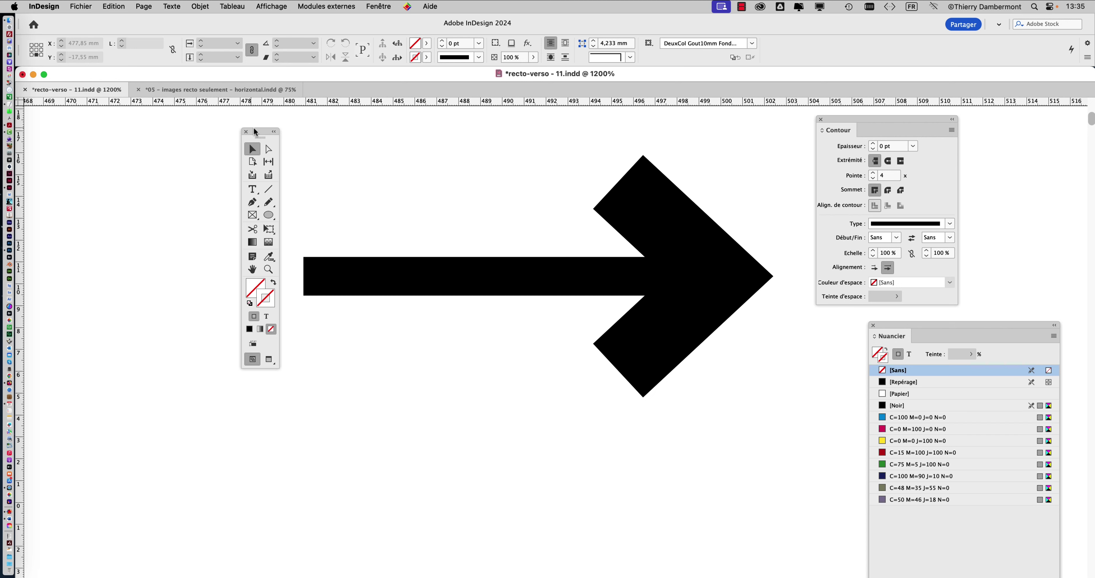
Move the toolbox away from the arrow and hide the other floating panels.
drag(255, 132, 130, 134)
key(shift+Tab)
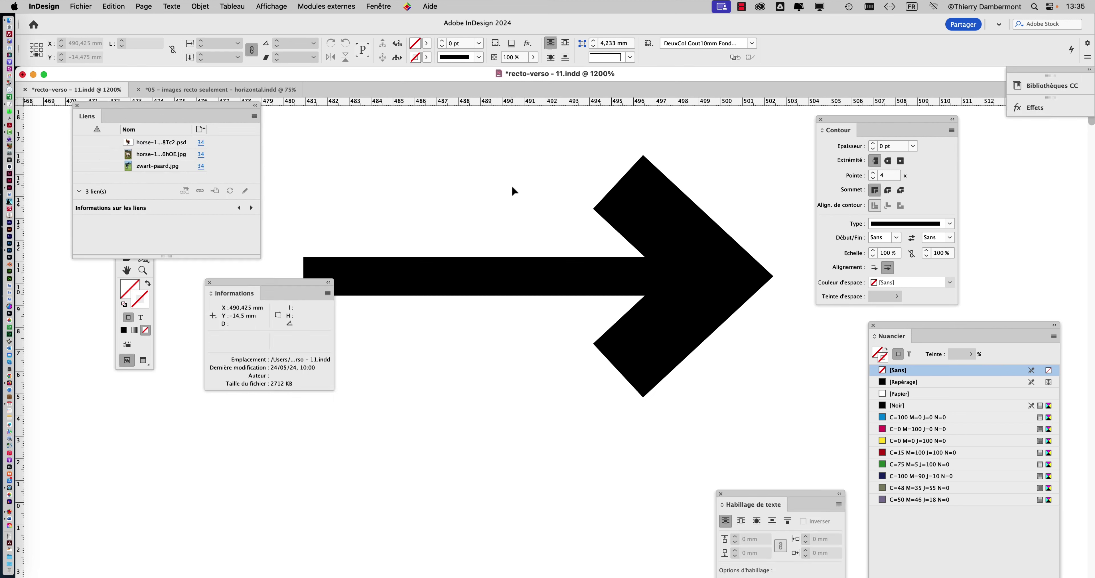
key(shift+Tab)
drag(848, 200, 848, 241)
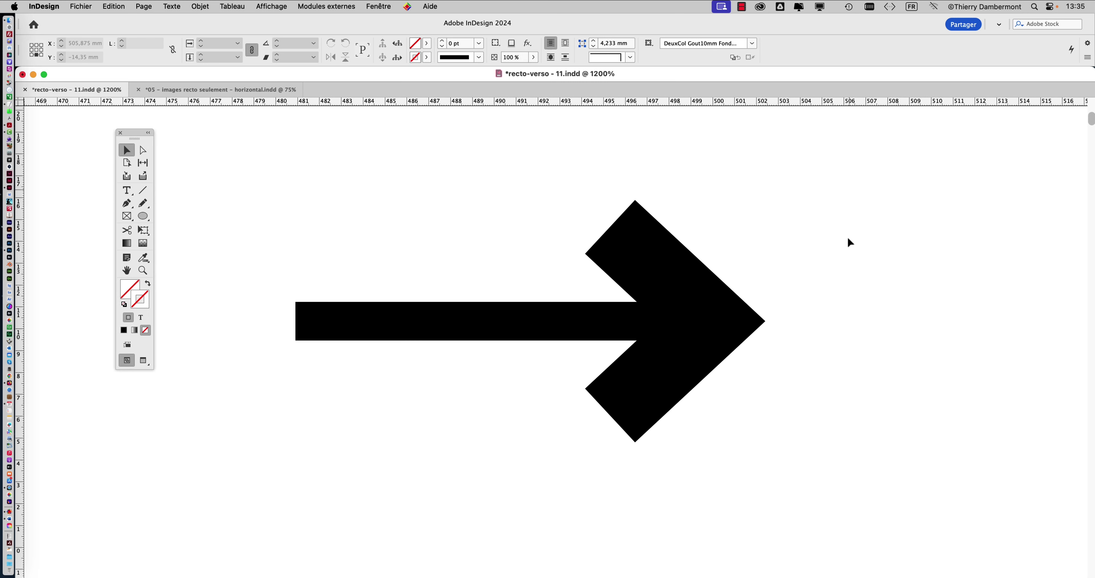